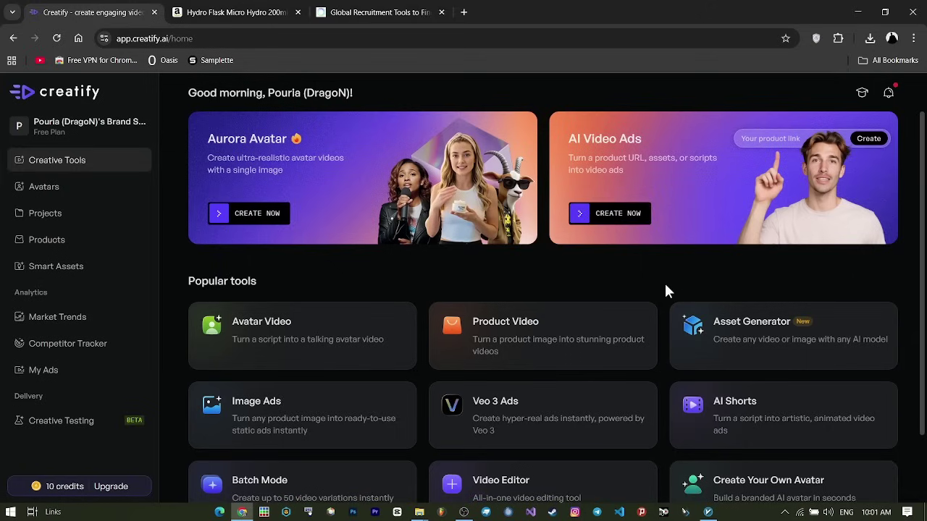
Step: Start an AI Video Ad from a product link and check the Hydro Flask Amazon page
click(636, 217)
click(224, 9)
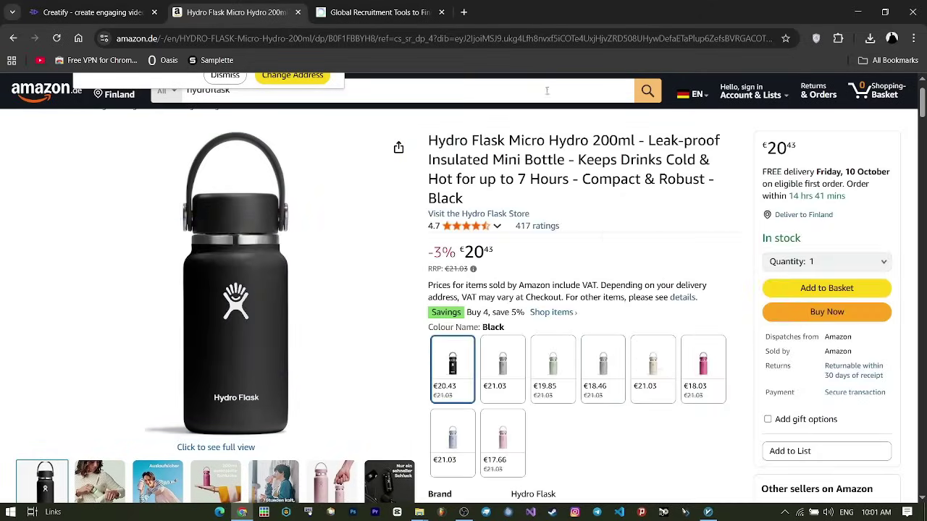
Step: Paste the Hydro Flask Amazon product link into the link field and analyze it
click(116, 12)
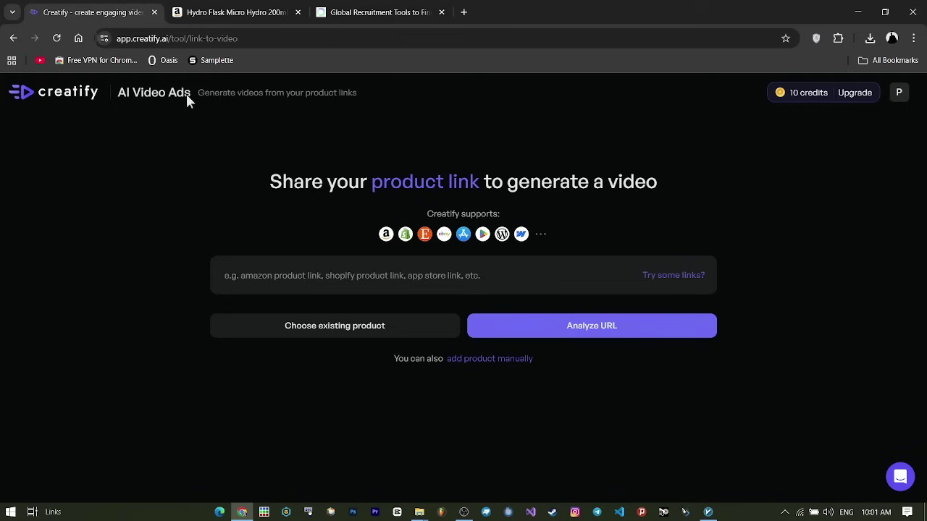
key(ctrl+v)
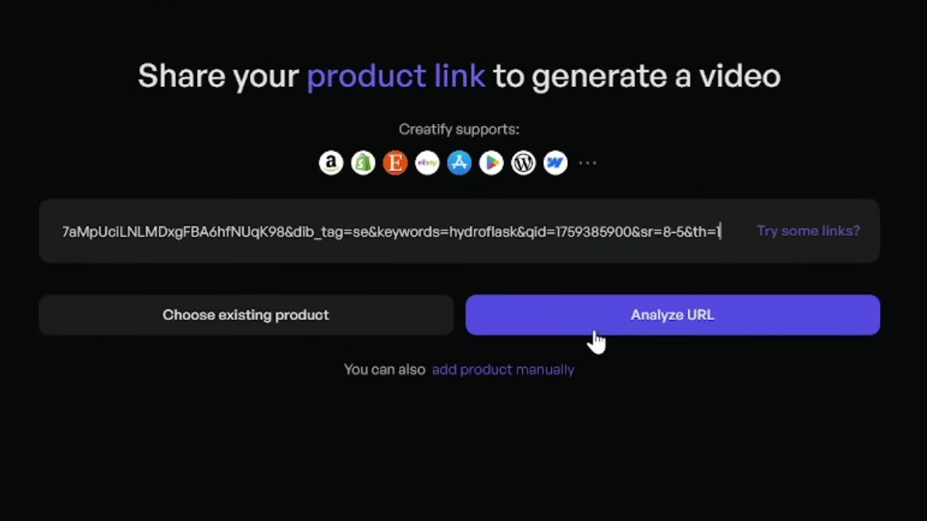
click(544, 332)
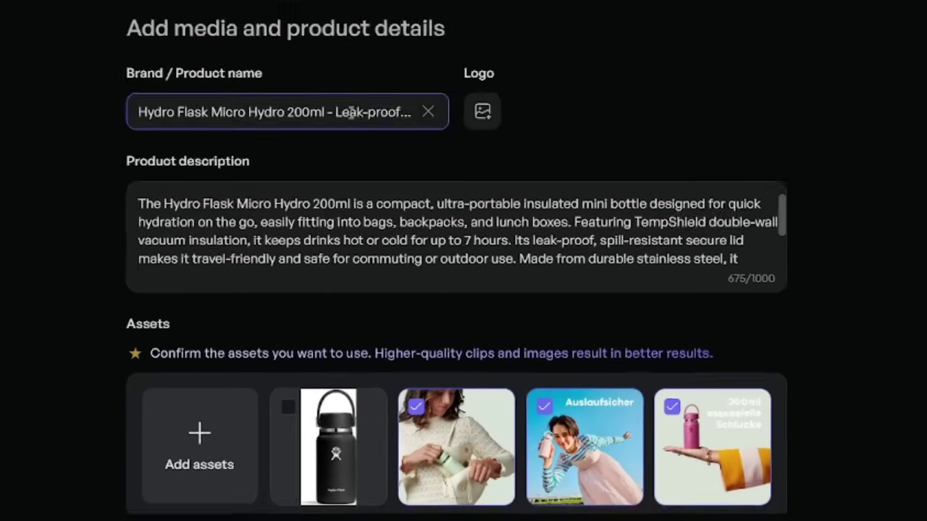
Step: Review the imported product name, description and assets, then continue to video settings
drag(363, 121, 233, 123)
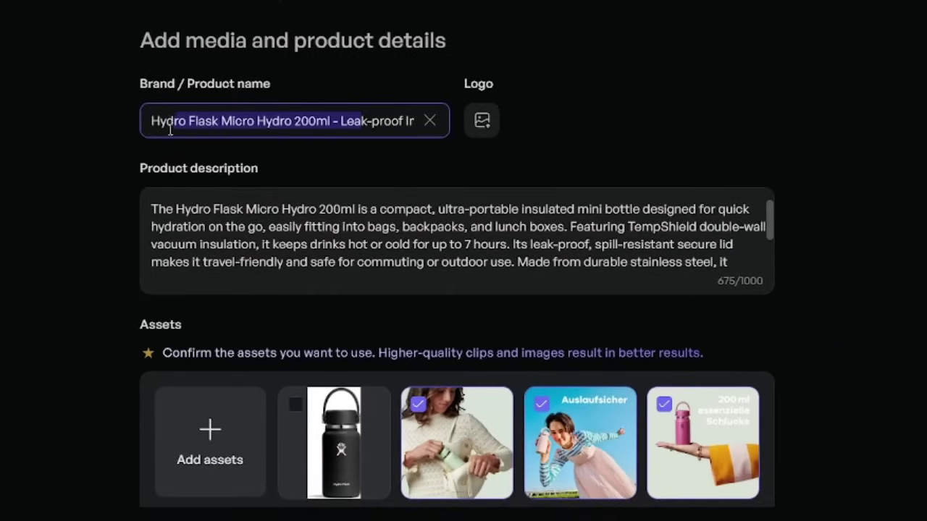
click(185, 204)
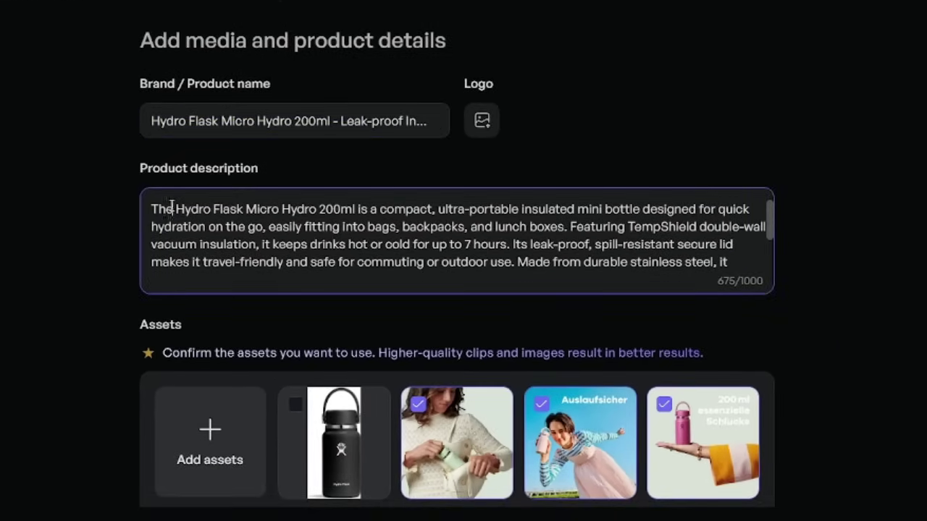
drag(170, 208, 500, 261)
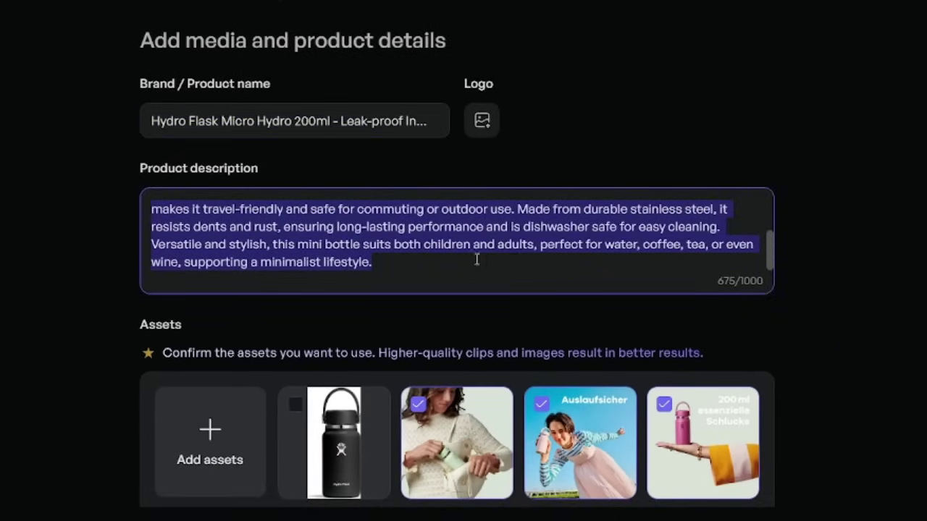
click(440, 262)
scroll(440, 264, up, 3)
scroll(435, 217, down, 3)
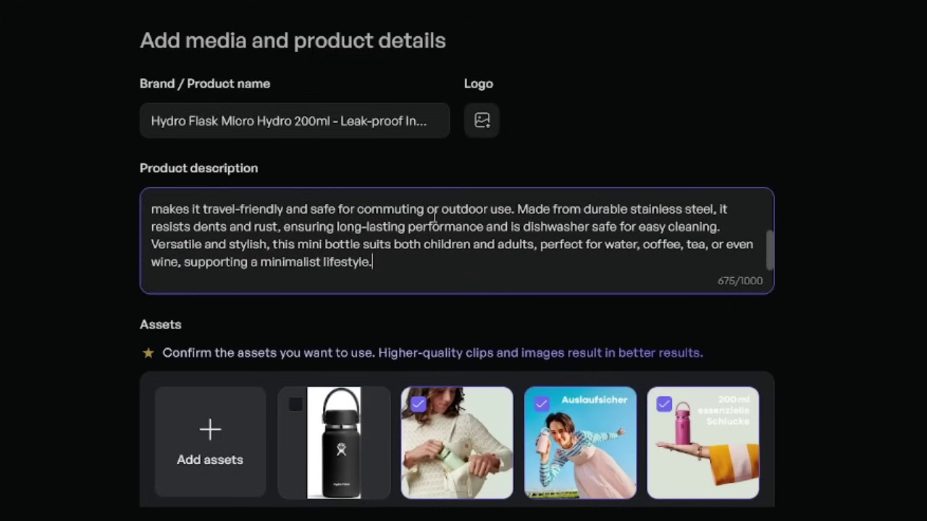
scroll(434, 216, up, 3)
scroll(32, 322, down, 3)
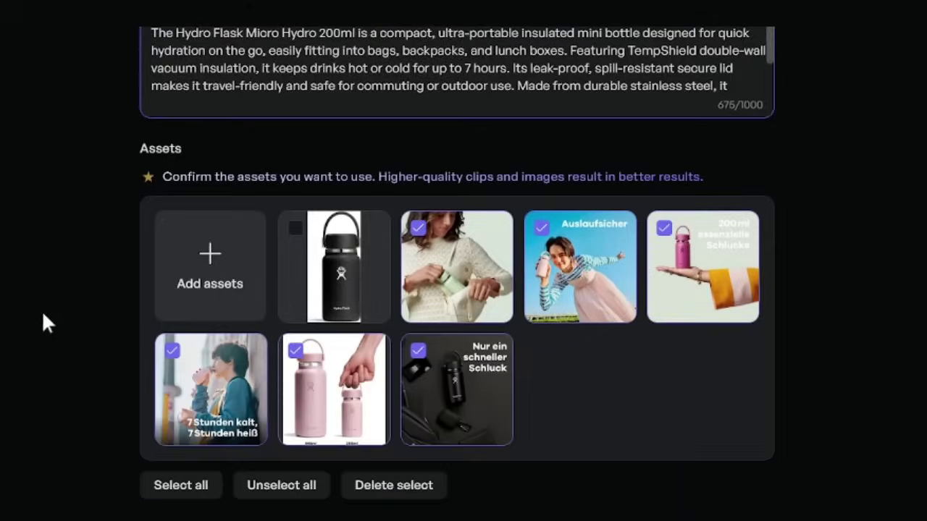
scroll(41, 321, down, 2)
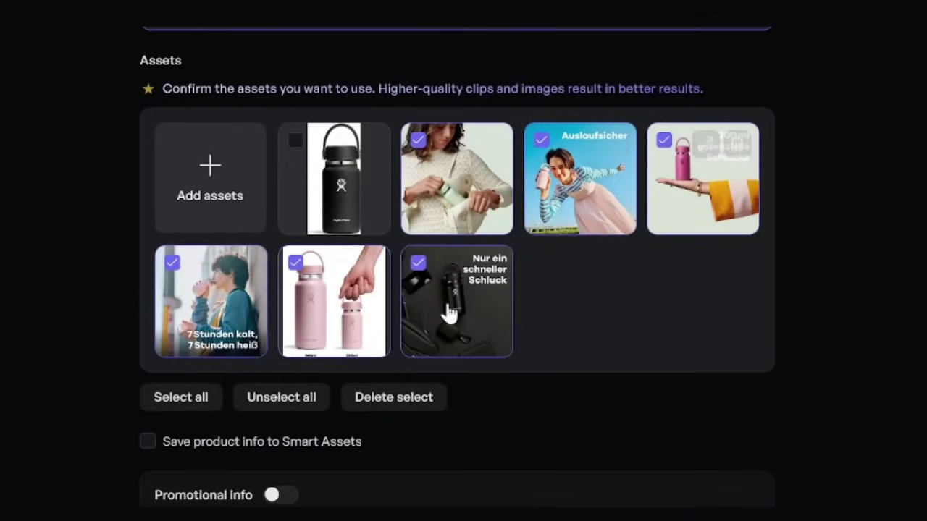
scroll(876, 344, down, 1)
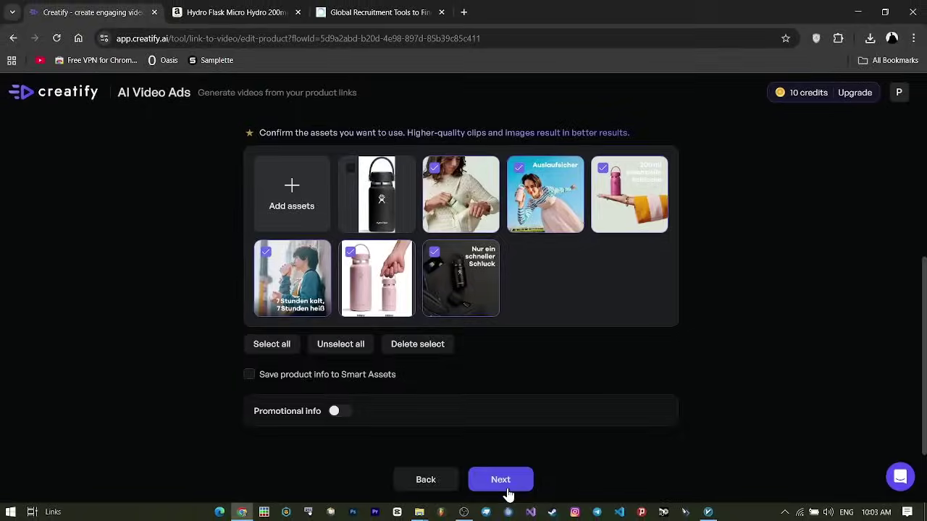
click(504, 483)
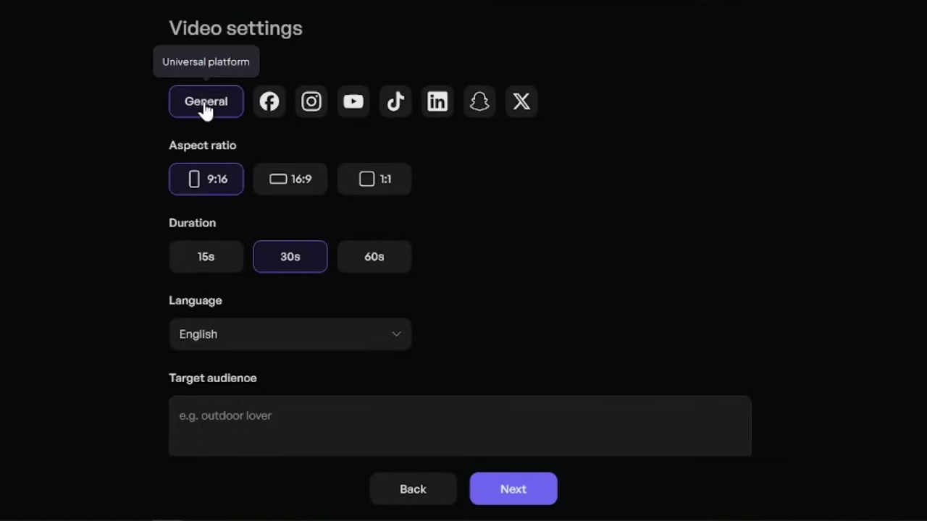
Step: Target Instagram in 9:16 at 15s, with target audience 'Outdoor lovers and hi…'
click(311, 116)
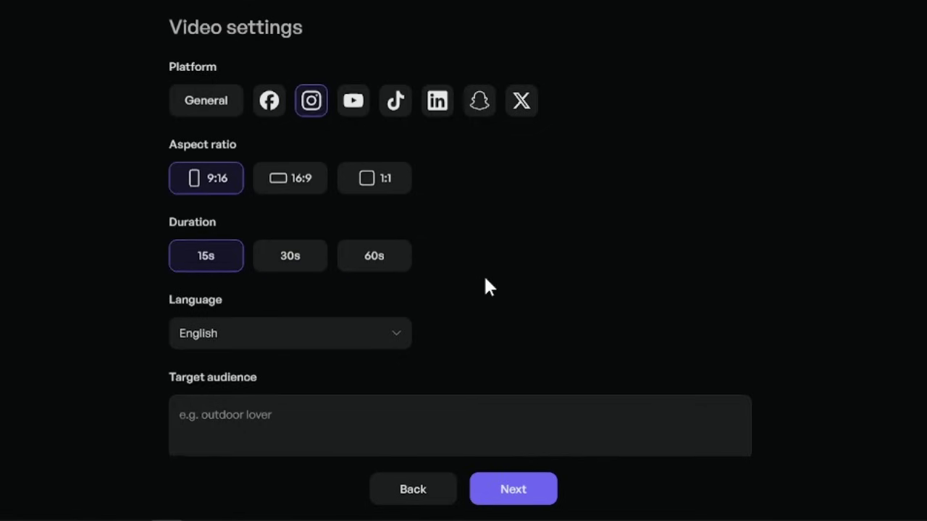
scroll(488, 285, down, 2)
click(403, 337)
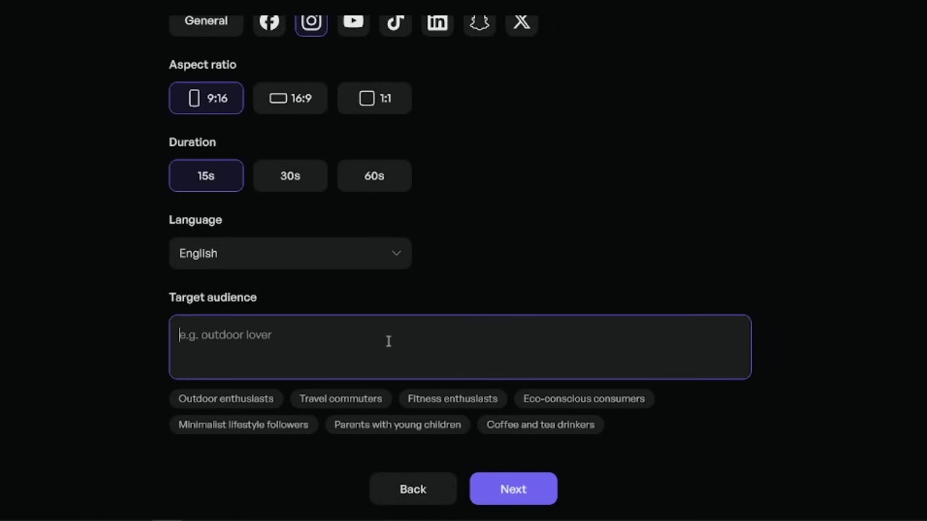
text(Out)
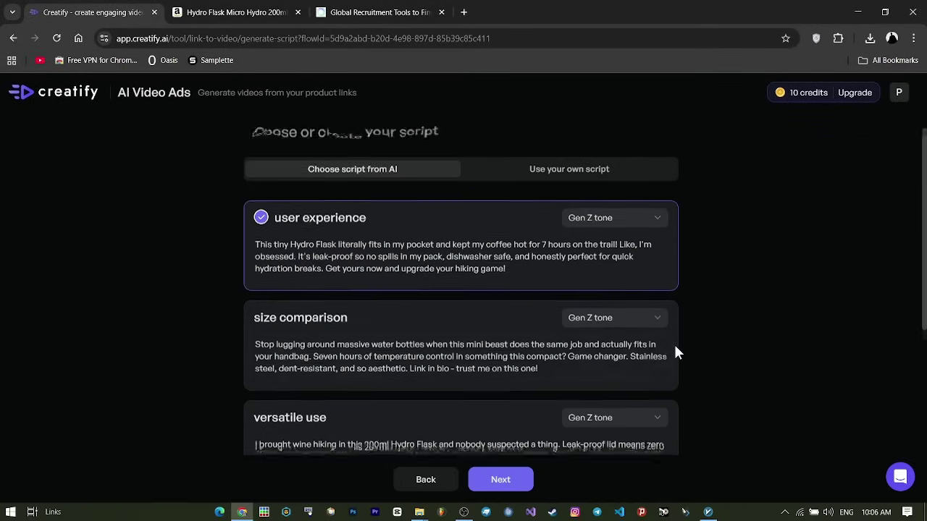
Step: Keep the Gen Z tone and the 'user experience' script, then continue to avatars
scroll(674, 352, down, 2)
scroll(675, 352, down, 2)
scroll(674, 352, up, 4)
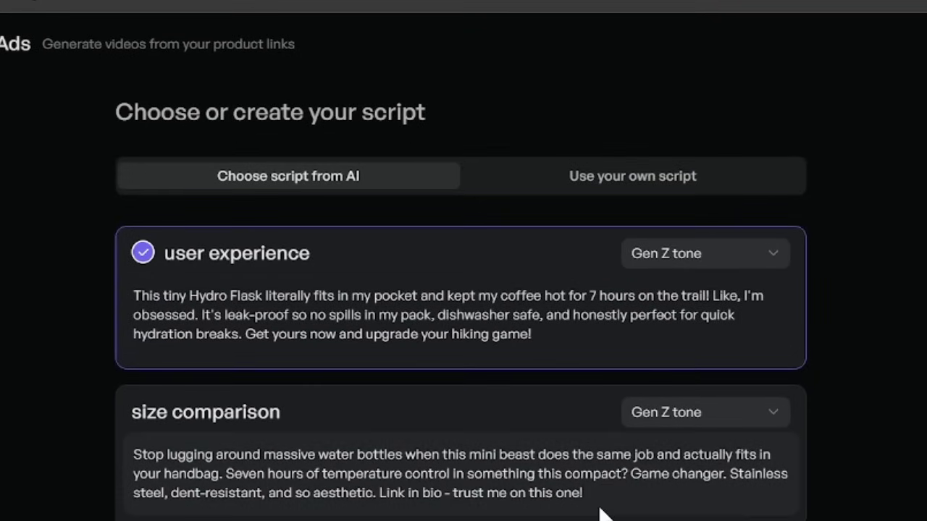
scroll(600, 507, down, 5)
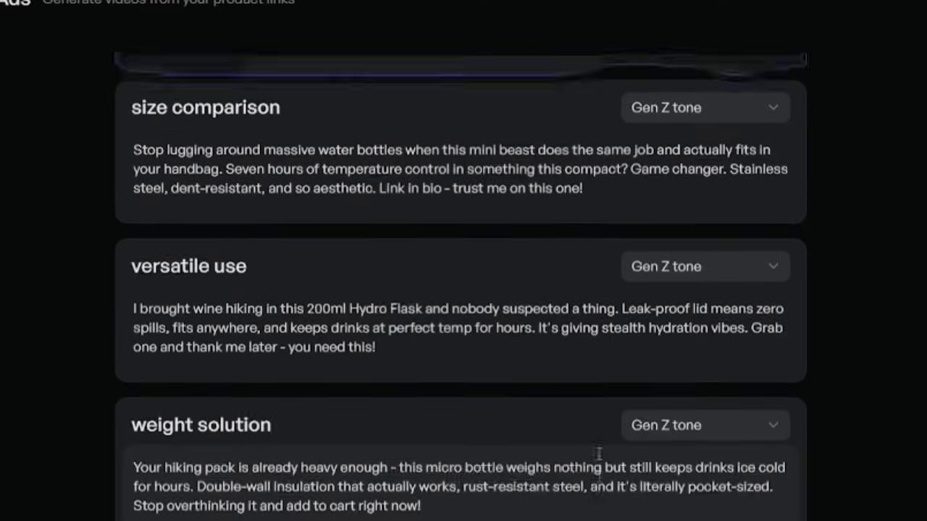
scroll(587, 463, up, 2)
scroll(334, 445, up, 2)
scroll(334, 430, up, 2)
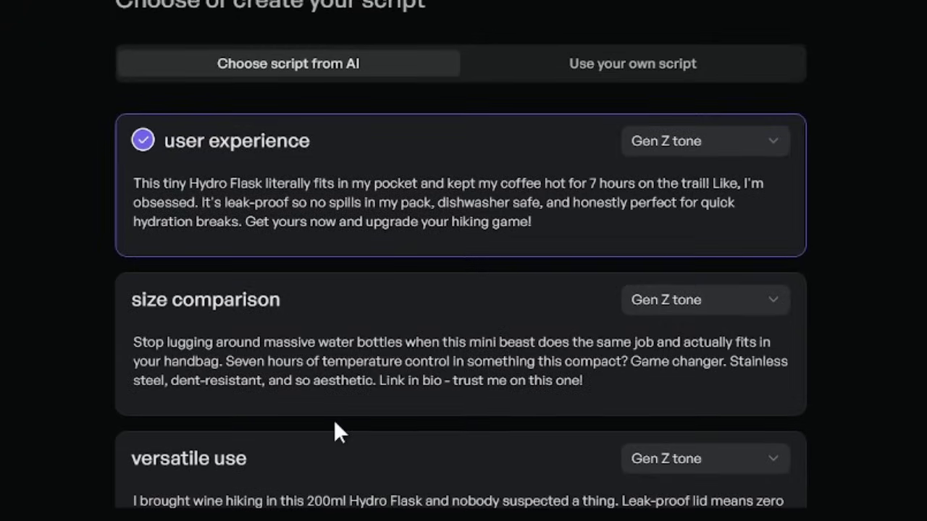
click(672, 145)
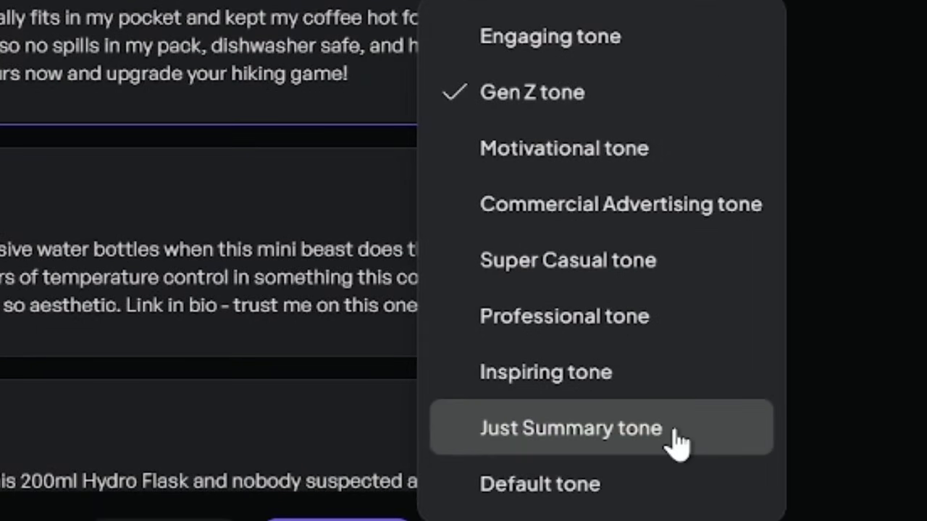
click(616, 109)
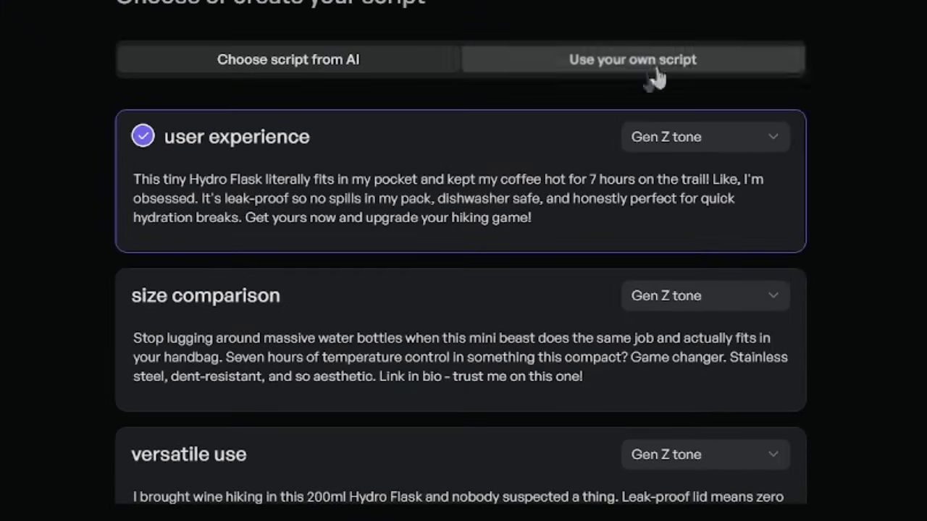
scroll(641, 181, down, 5)
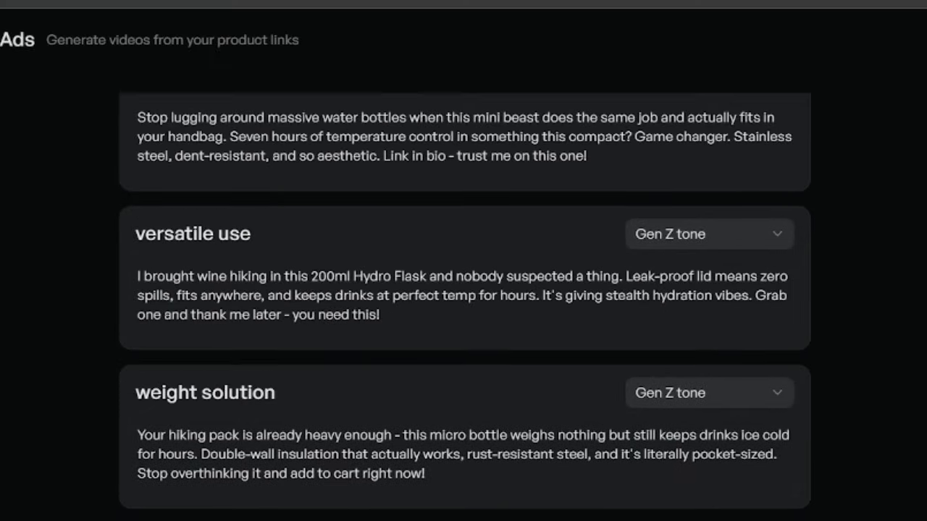
click(501, 485)
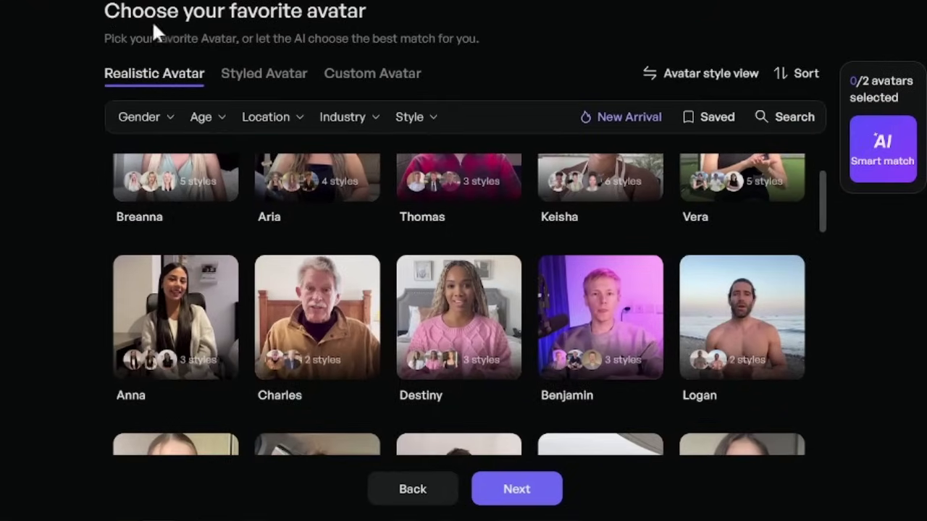
Step: Add Logan's living room look as the second avatar and generate the ad variations
scroll(352, 320, up, 1)
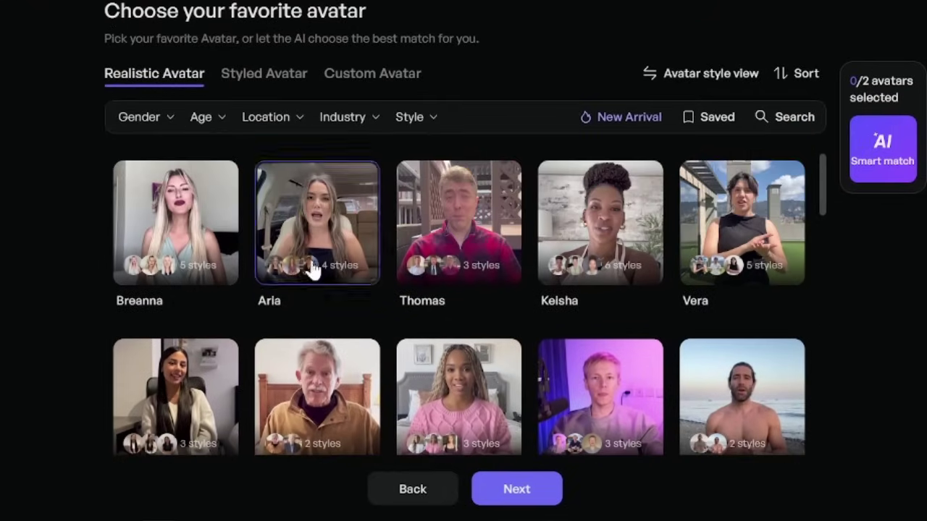
click(293, 219)
click(262, 84)
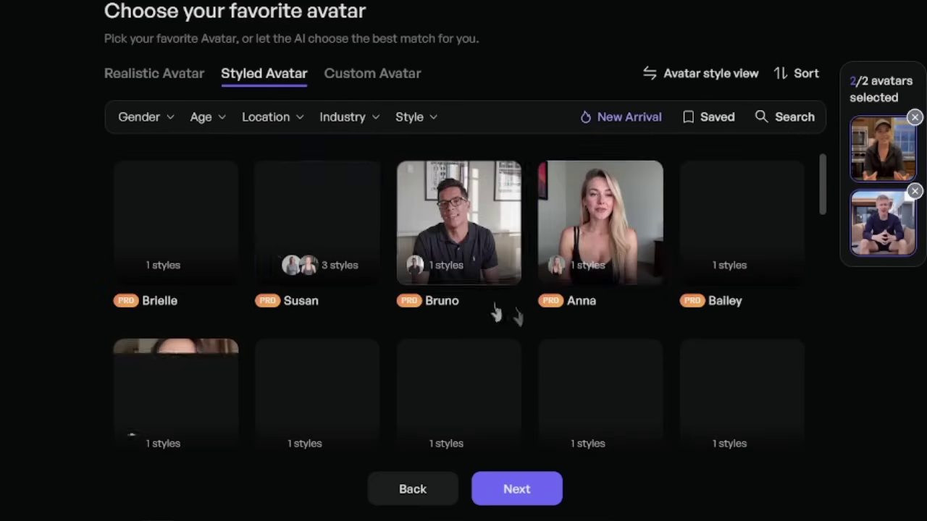
click(361, 78)
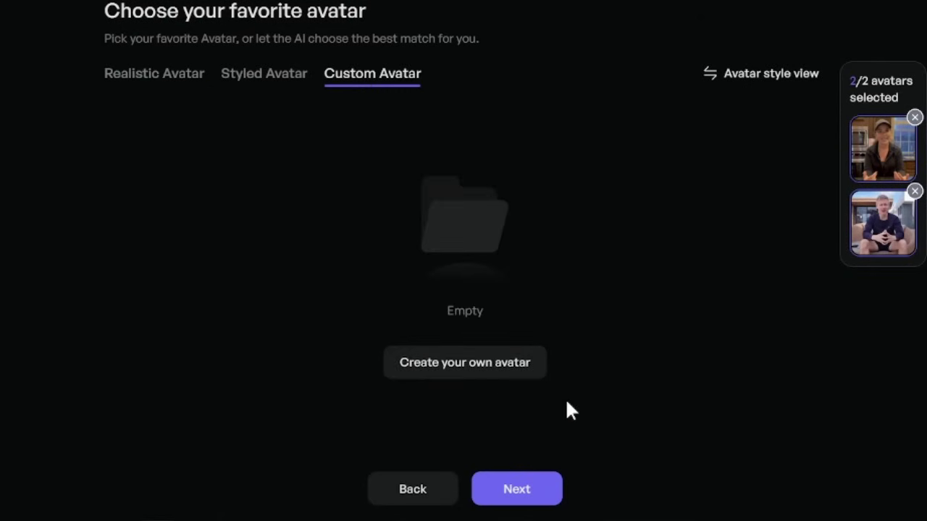
click(177, 75)
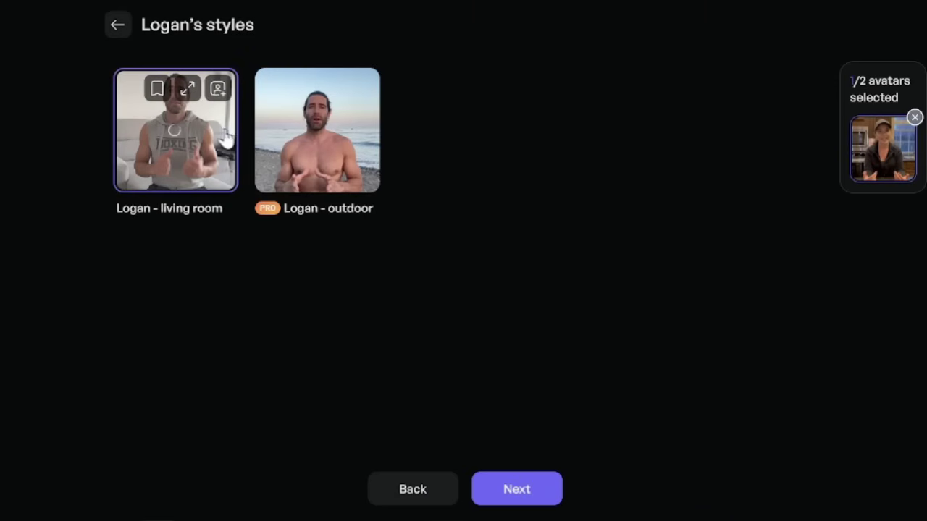
click(225, 138)
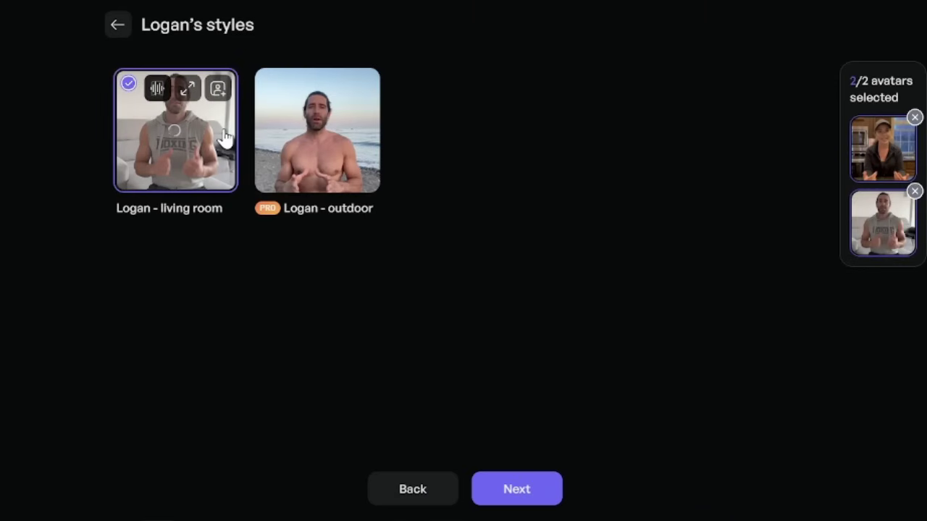
click(576, 492)
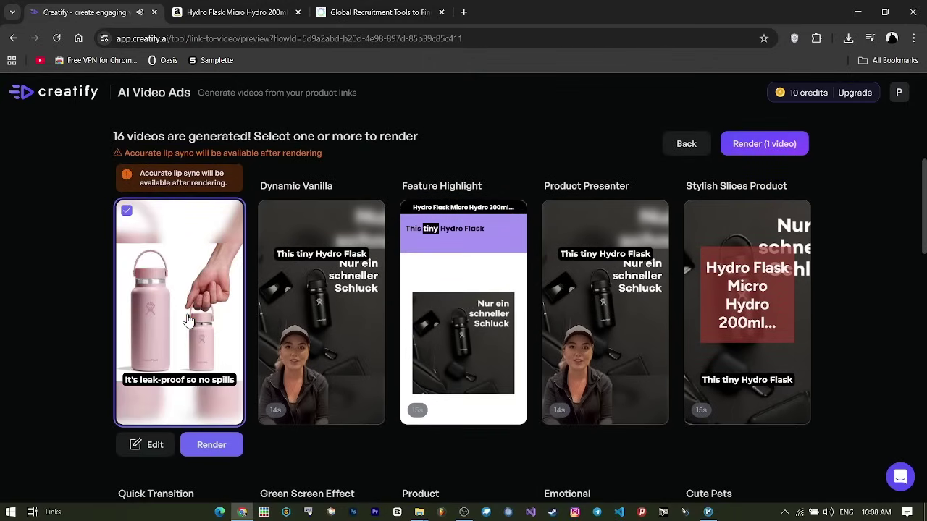
mouse_move(322, 311)
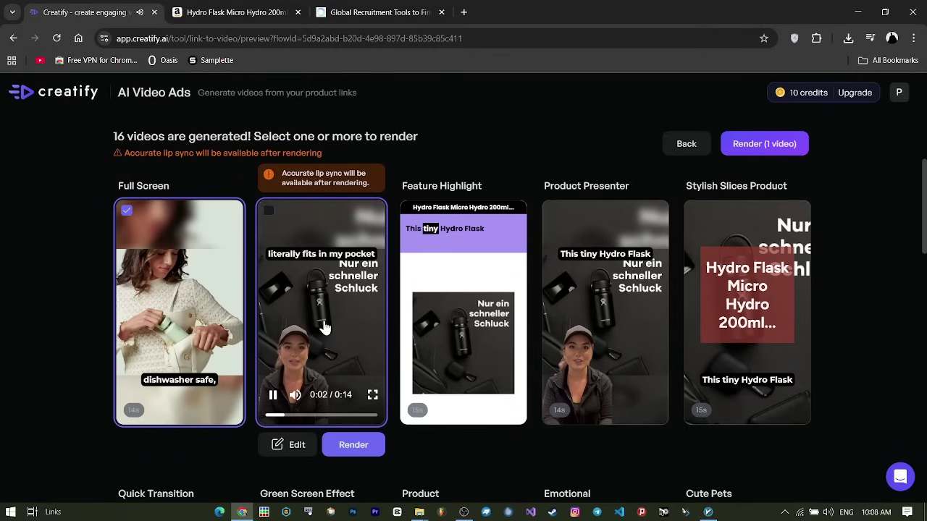
Step: Preview the Dynamic Vanilla and Feature Highlight ads, then mark Avatar Focus Intro for rendering
click(274, 389)
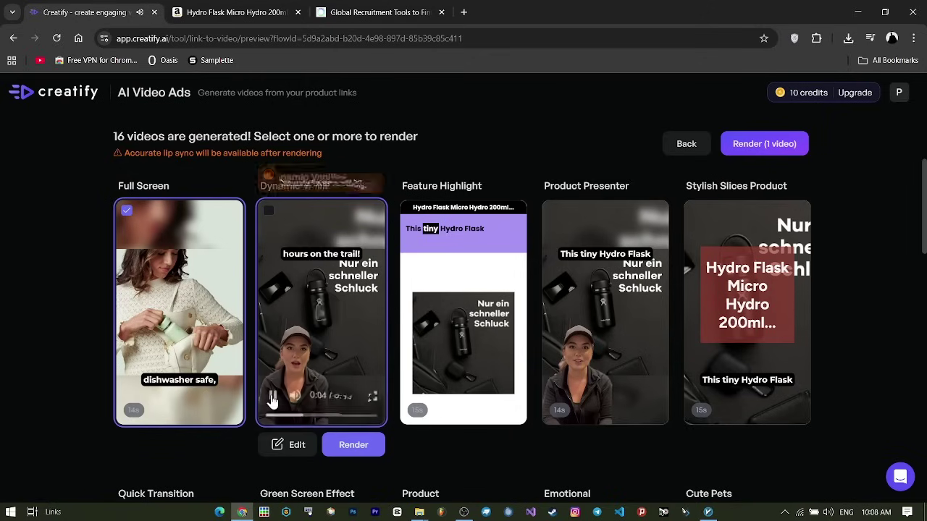
mouse_move(464, 313)
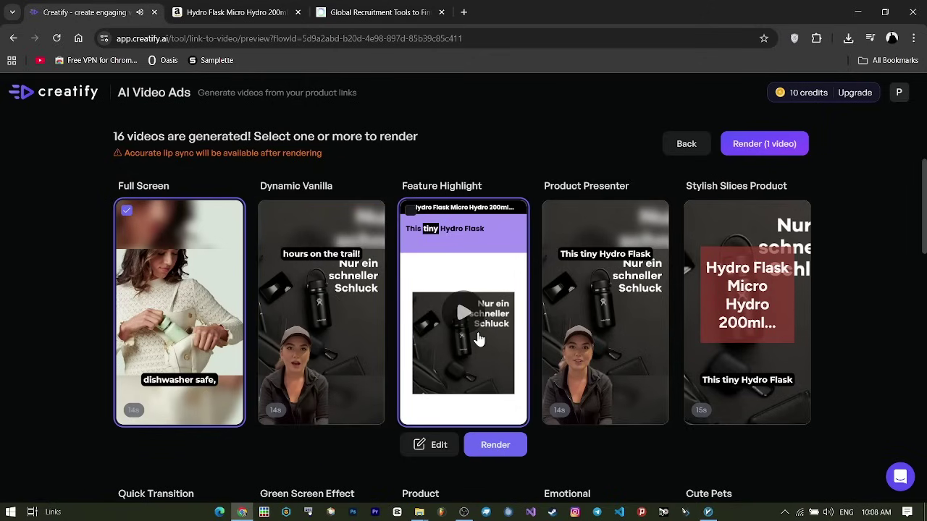
click(477, 336)
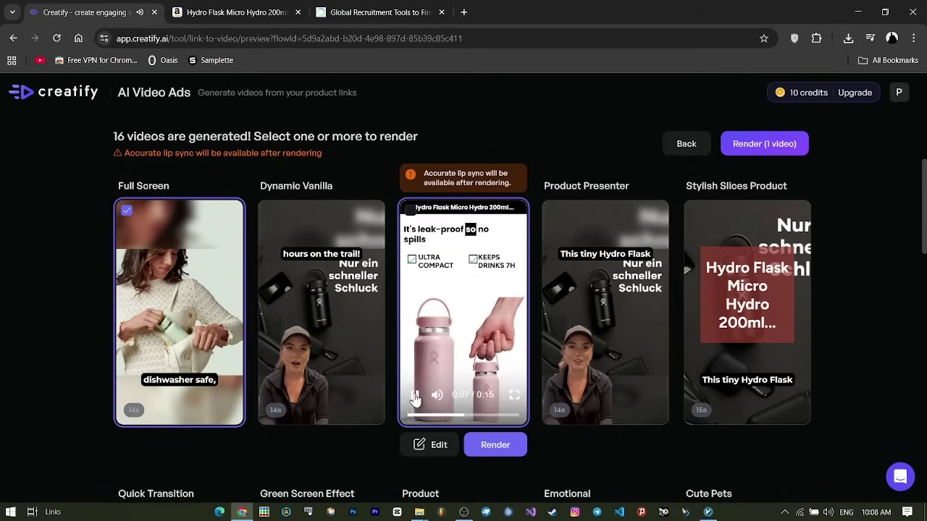
scroll(413, 404, down, 4)
scroll(416, 399, down, 2)
scroll(416, 399, down, 2)
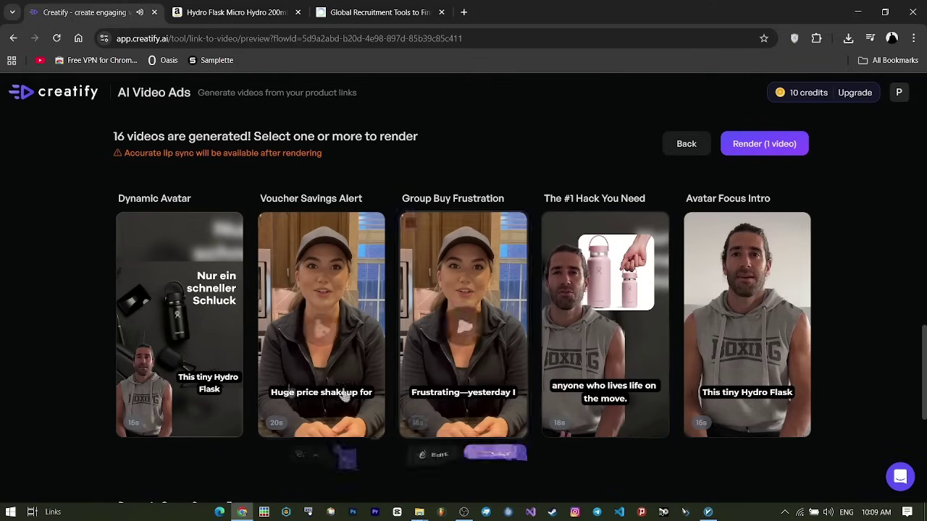
mouse_move(179, 324)
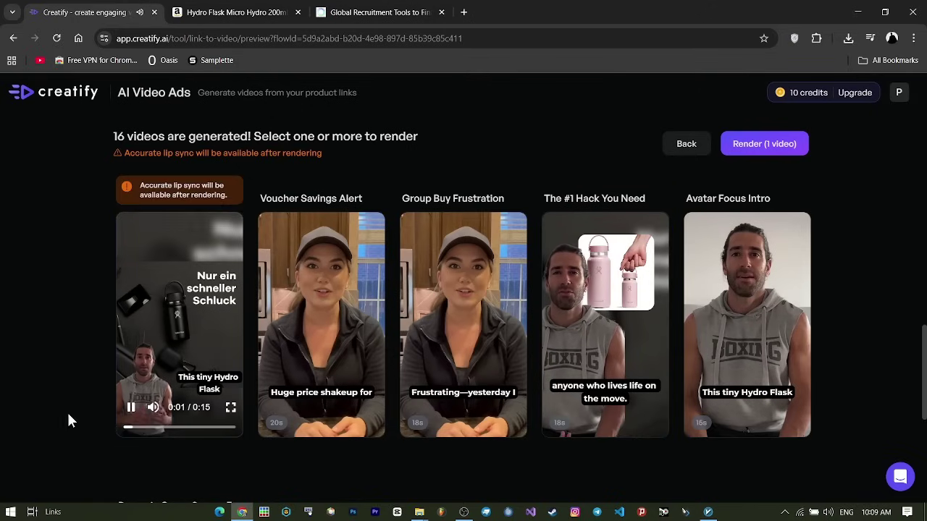
scroll(765, 299, down, 2)
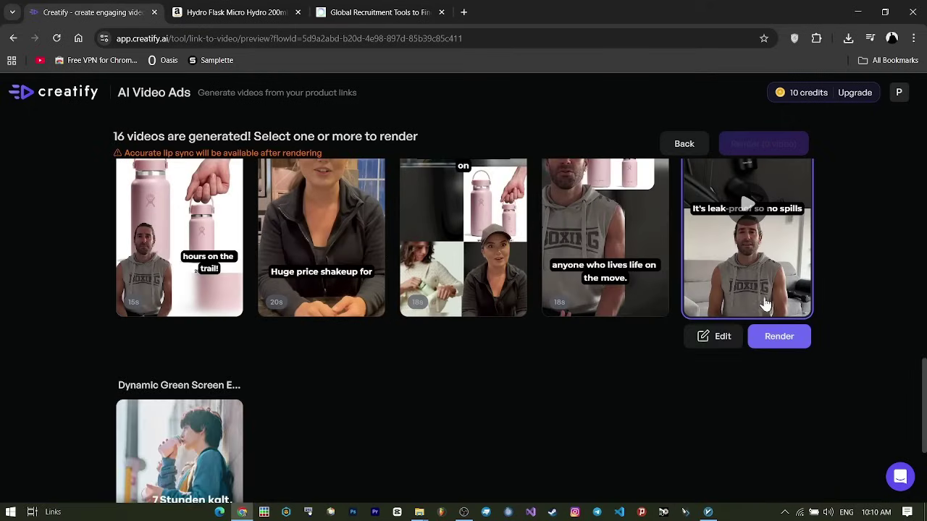
scroll(755, 297, up, 2)
click(695, 224)
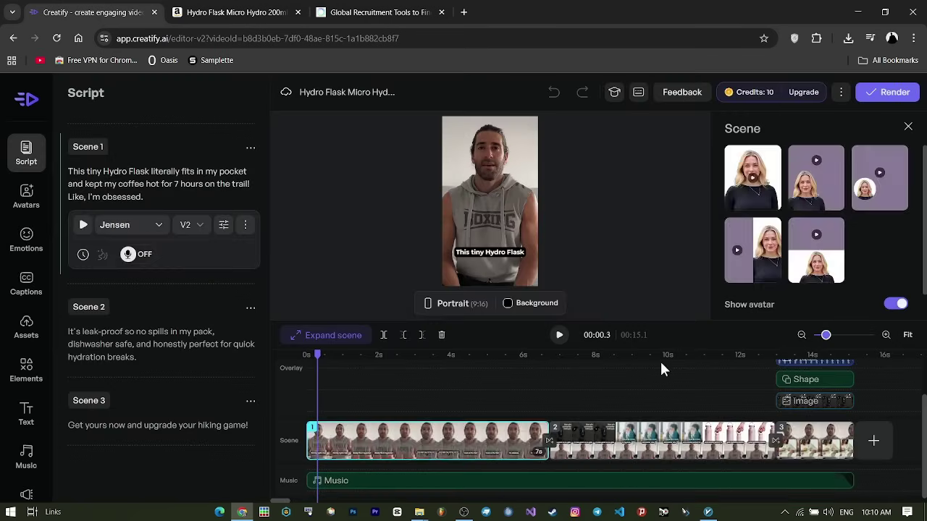
Step: Jump to the closing scene and replace the 'Swipe up' text with 'Link in bio'
click(444, 484)
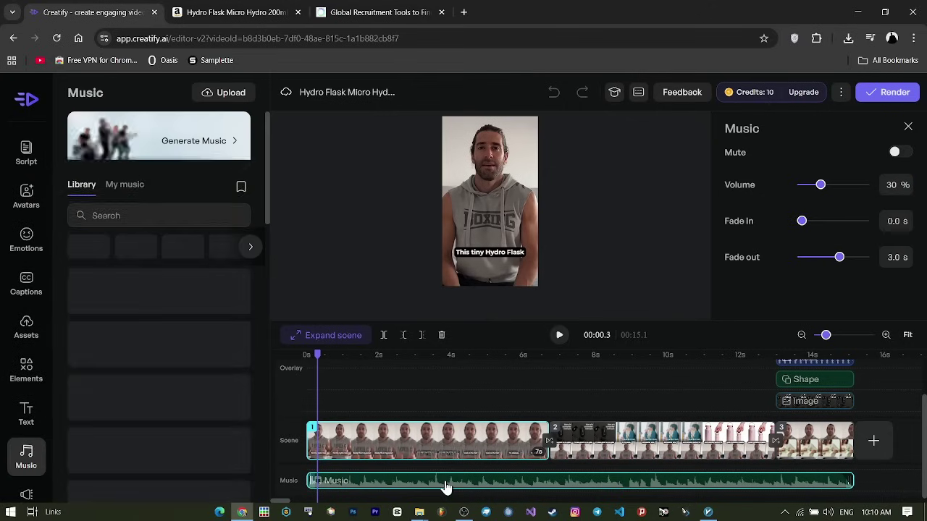
scroll(725, 409, up, 2)
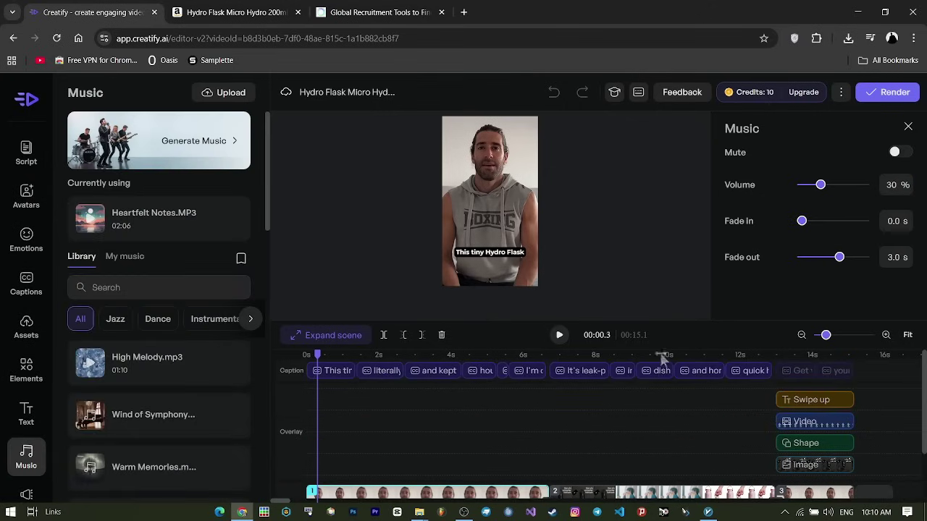
drag(745, 355, 798, 354)
click(792, 404)
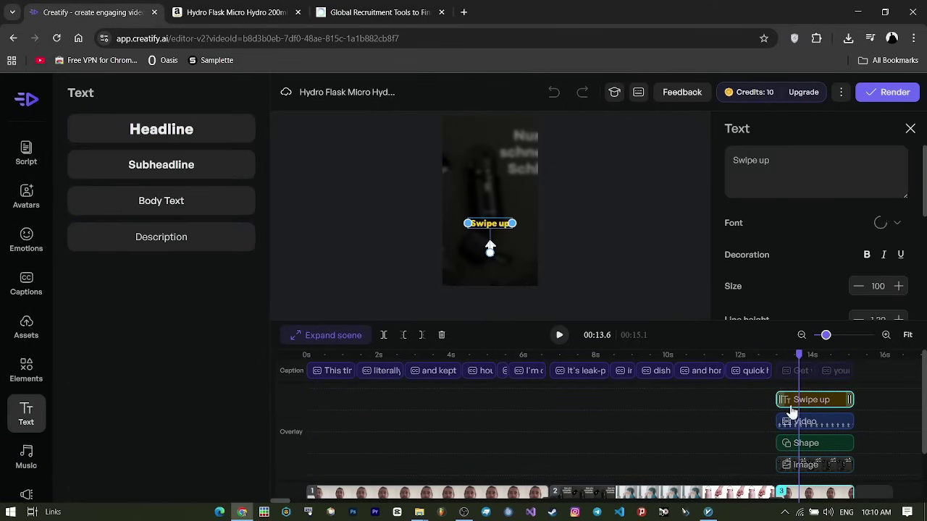
text(Li)
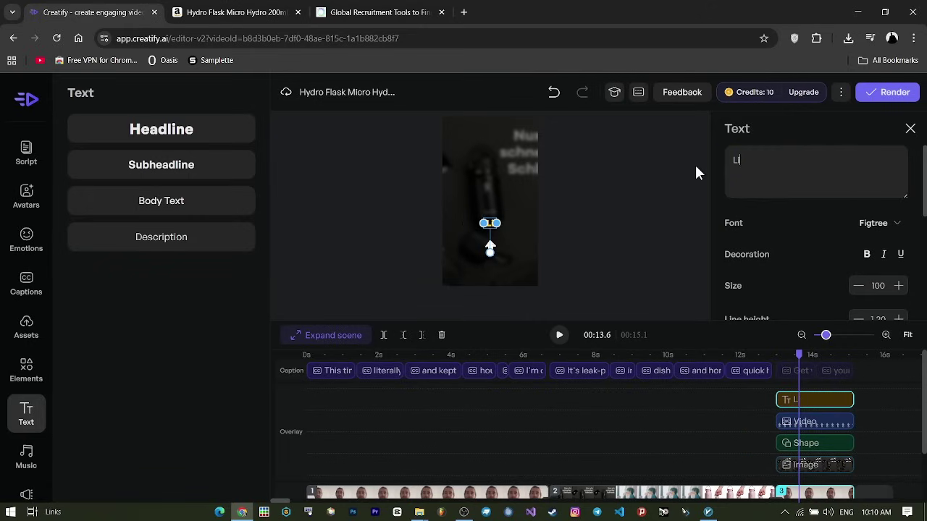
text(nk in bio)
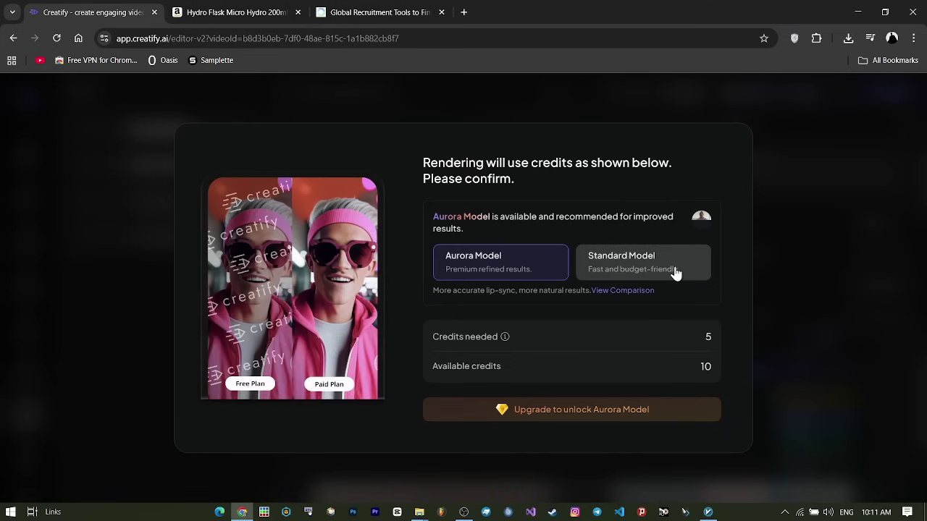
Step: Render the video with the Standard Model and open the finished ad in My Projects
click(674, 270)
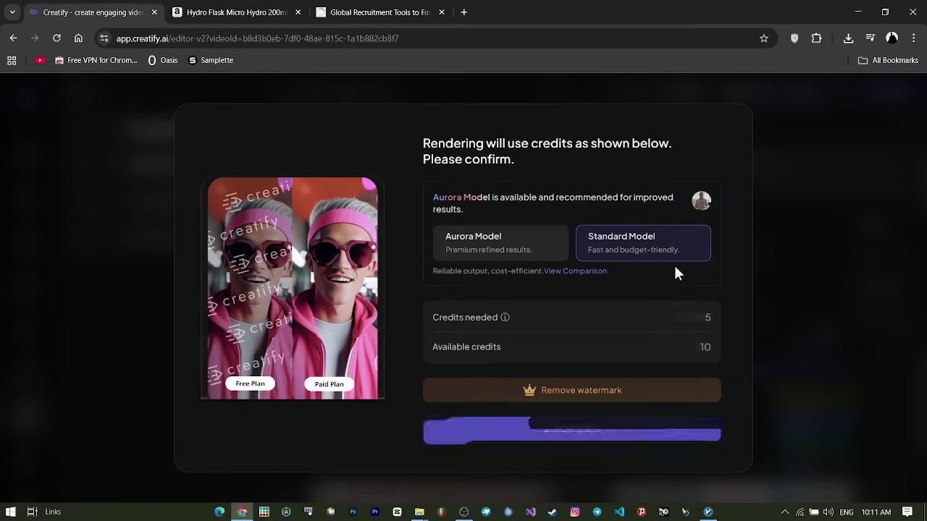
click(573, 432)
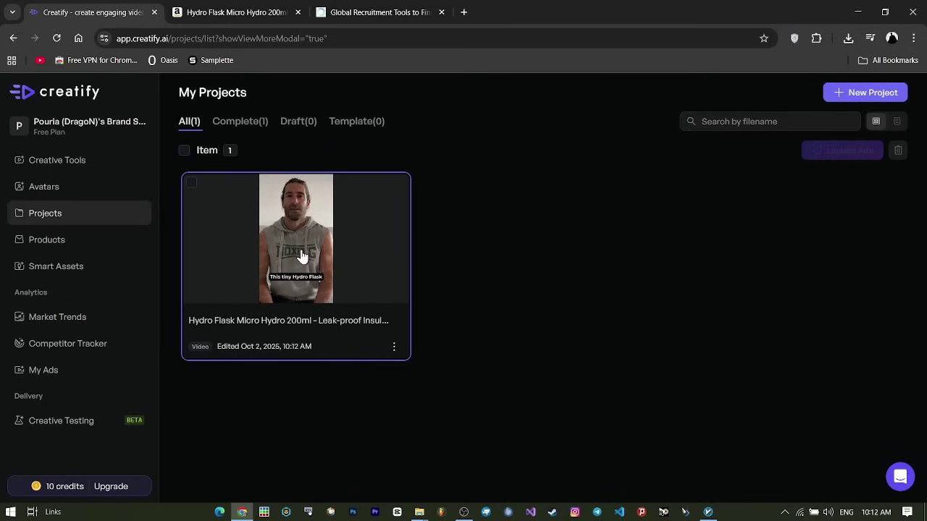
click(303, 257)
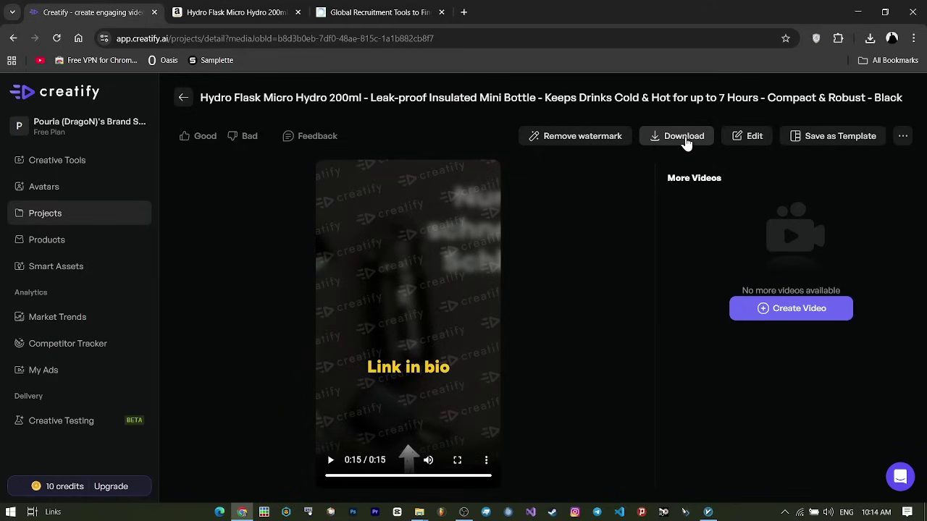
Step: Go back to the Creatify home page from the sidebar
click(71, 171)
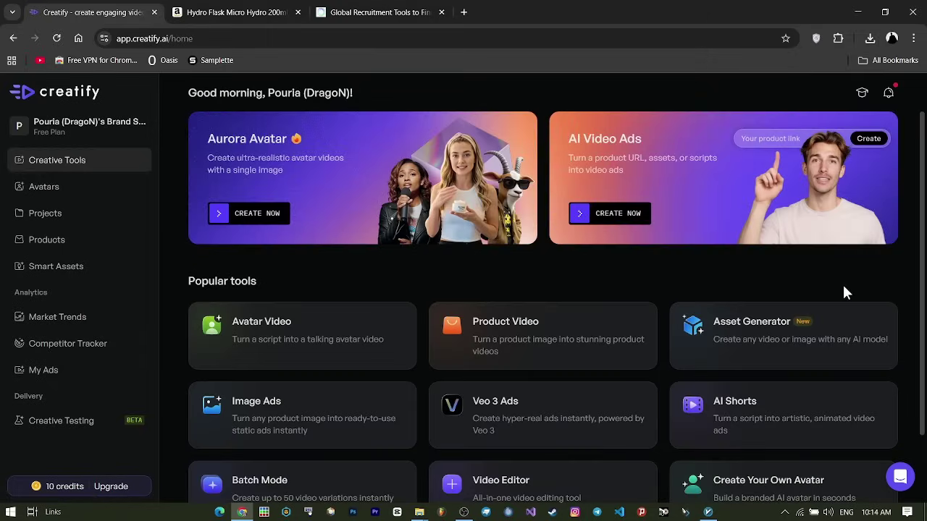
Step: Start an Avatar Video with a script beginning 'Hei' and advance to the next step
scroll(843, 290, down, 2)
click(348, 281)
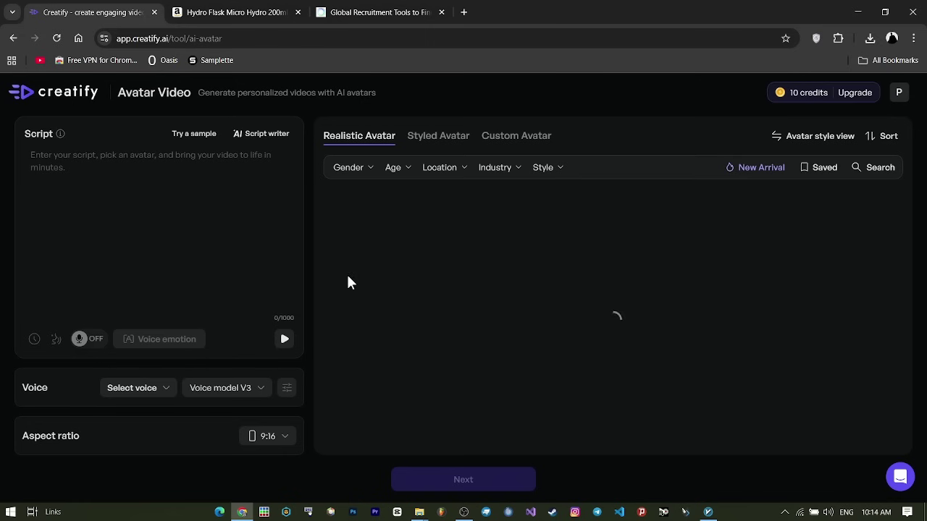
click(92, 160)
text(Hello my name)
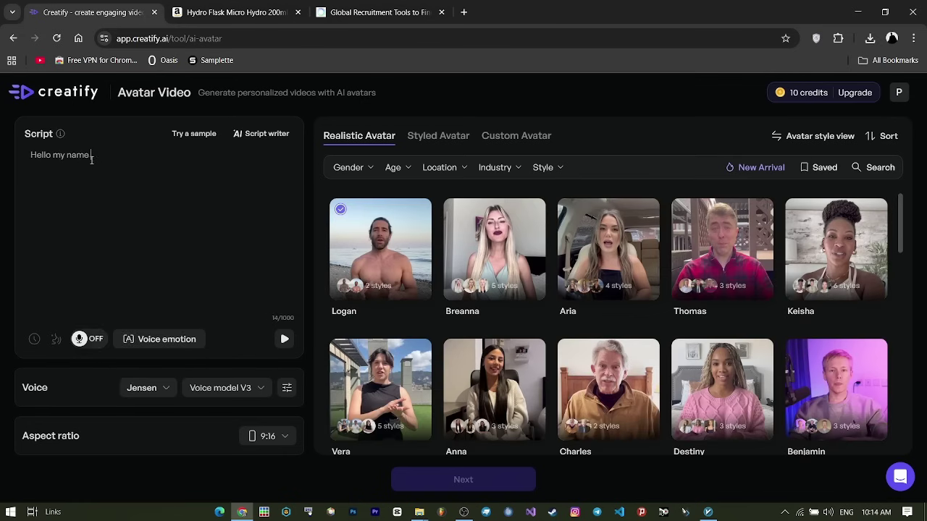
text(is max)
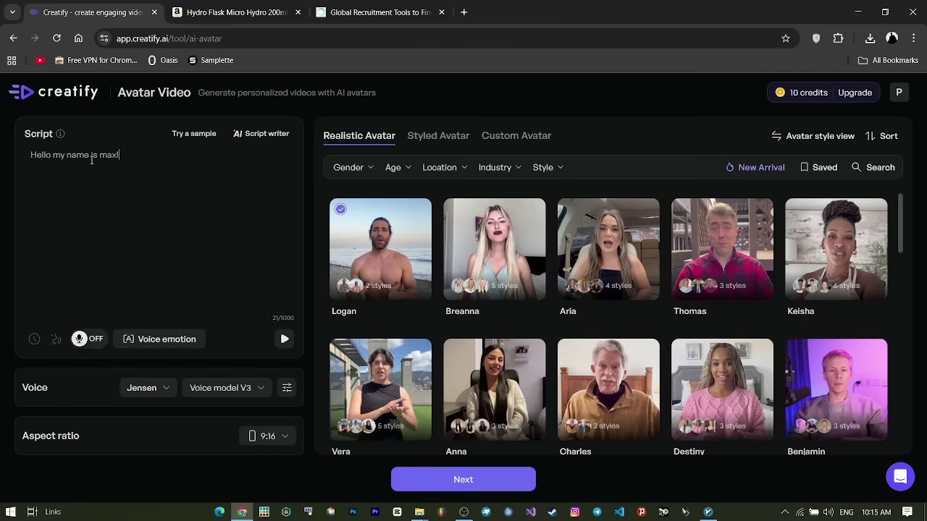
click(454, 491)
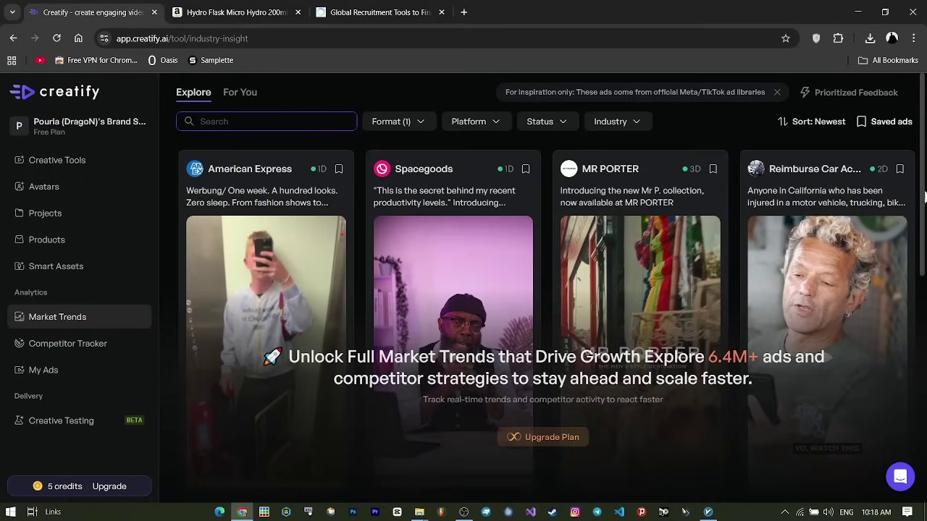
scroll(903, 139, down, 2)
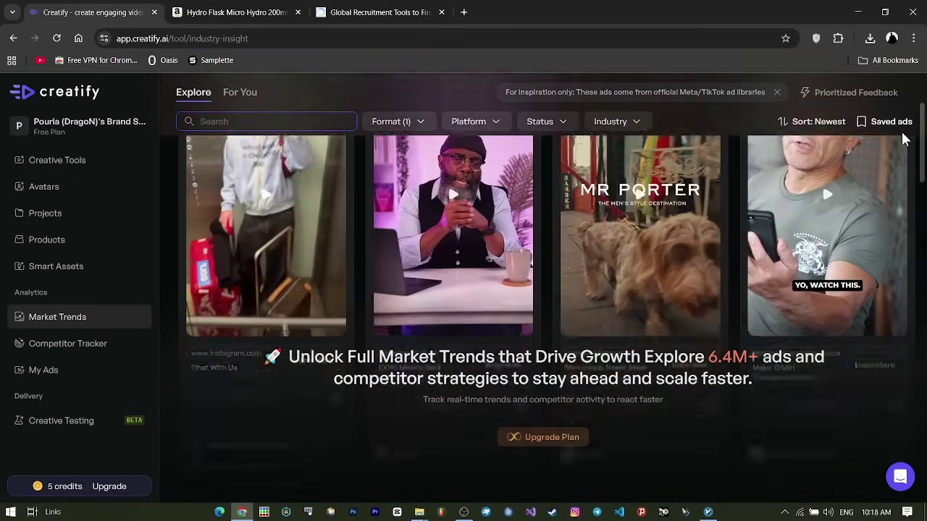
scroll(904, 139, down, 1)
scroll(904, 139, down, 2)
scroll(904, 139, down, 1)
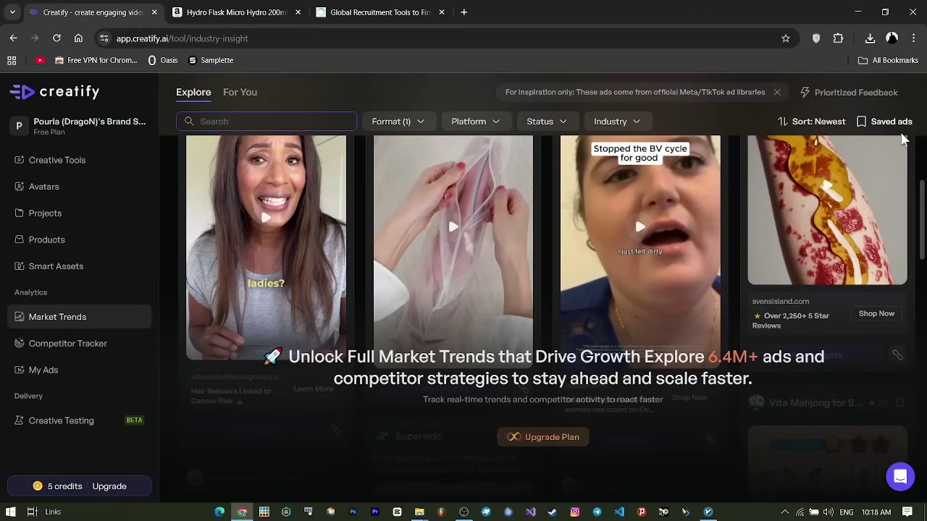
scroll(898, 159, down, 3)
scroll(879, 188, down, 1)
scroll(865, 209, down, 2)
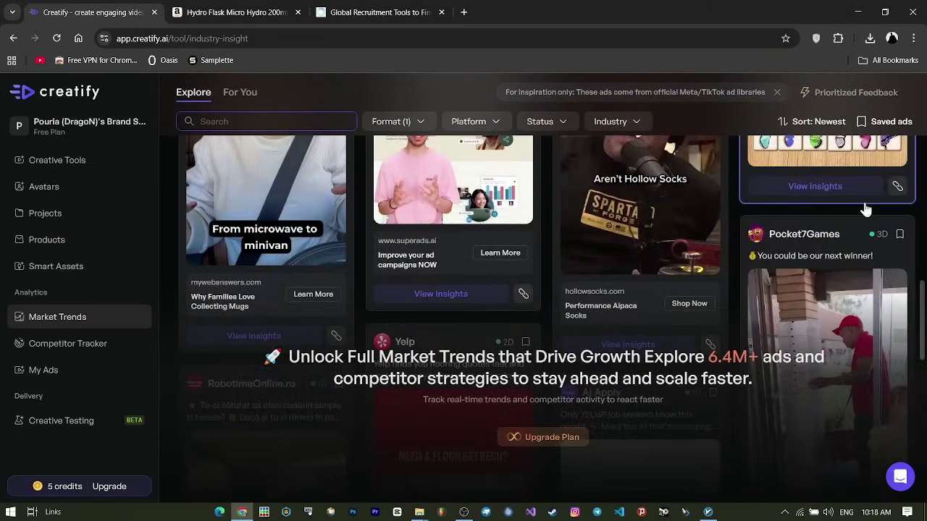
scroll(865, 209, down, 2)
scroll(865, 209, down, 2)
scroll(865, 210, down, 2)
scroll(865, 209, down, 2)
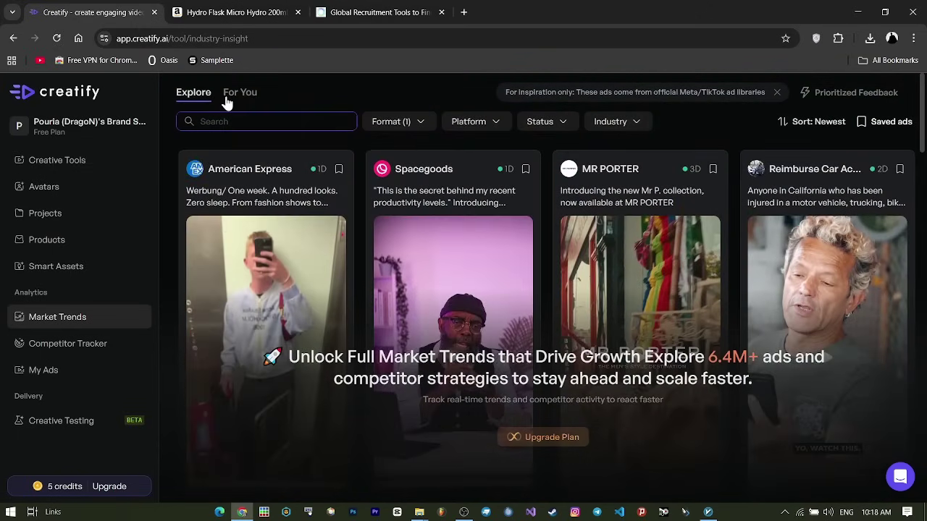
click(230, 93)
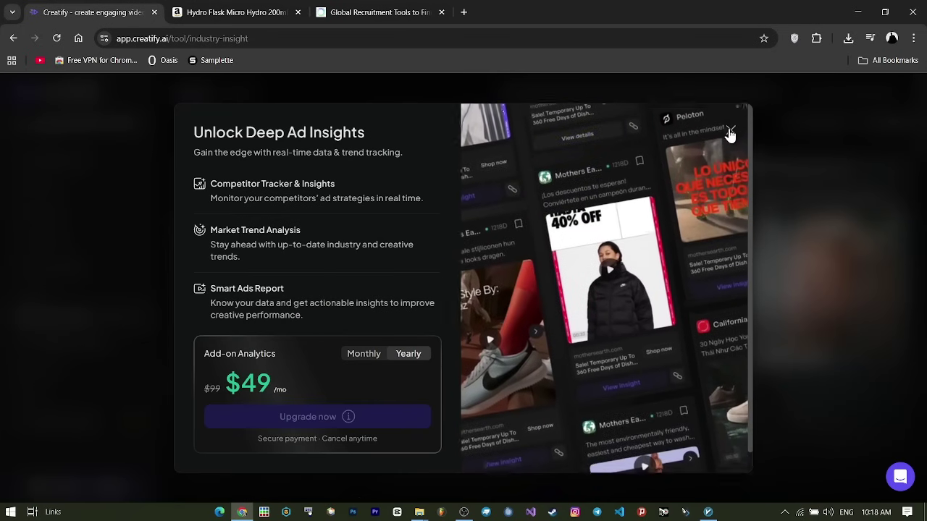
click(730, 133)
click(65, 353)
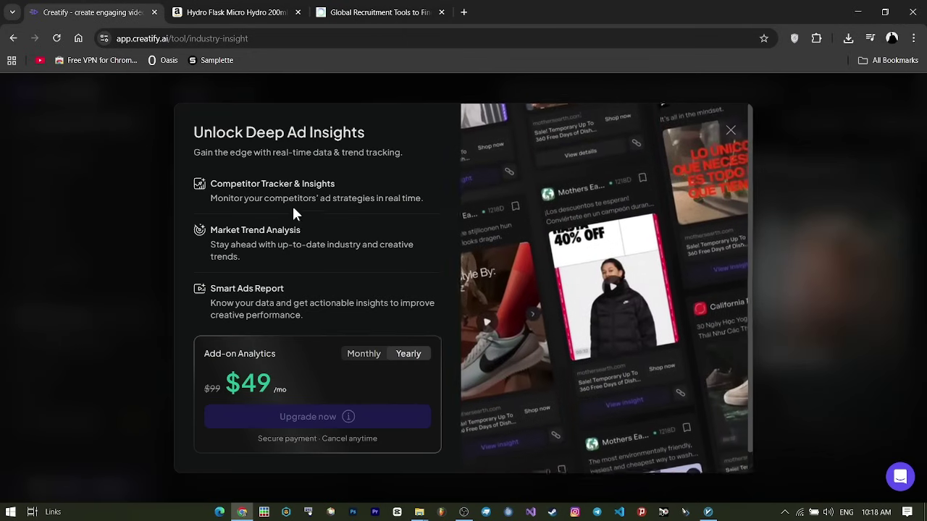
click(730, 130)
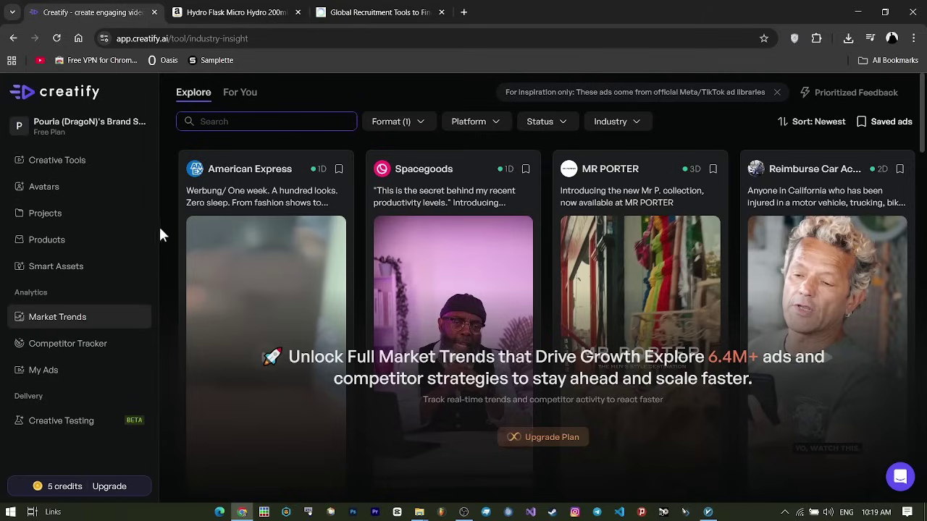
click(72, 160)
Step: Open the workspace account options menu, then close it again
scroll(581, 290, down, 1)
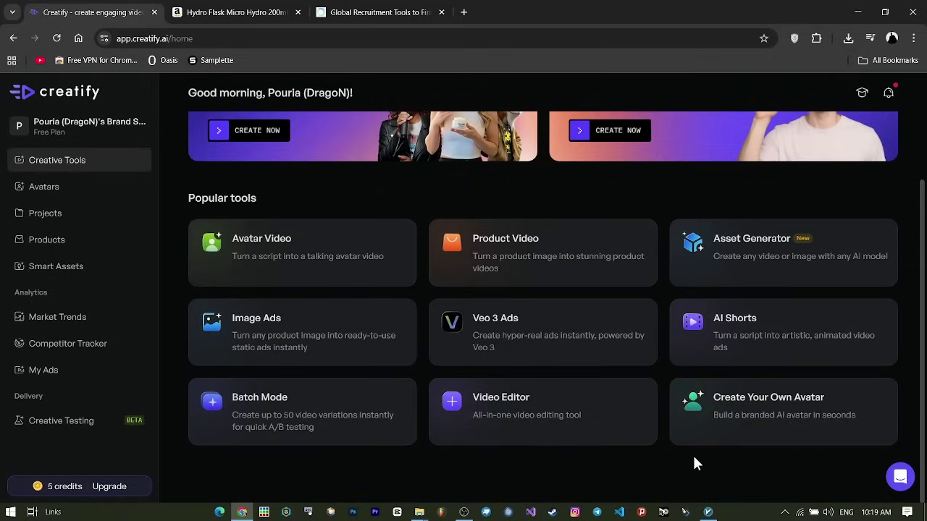
click(110, 128)
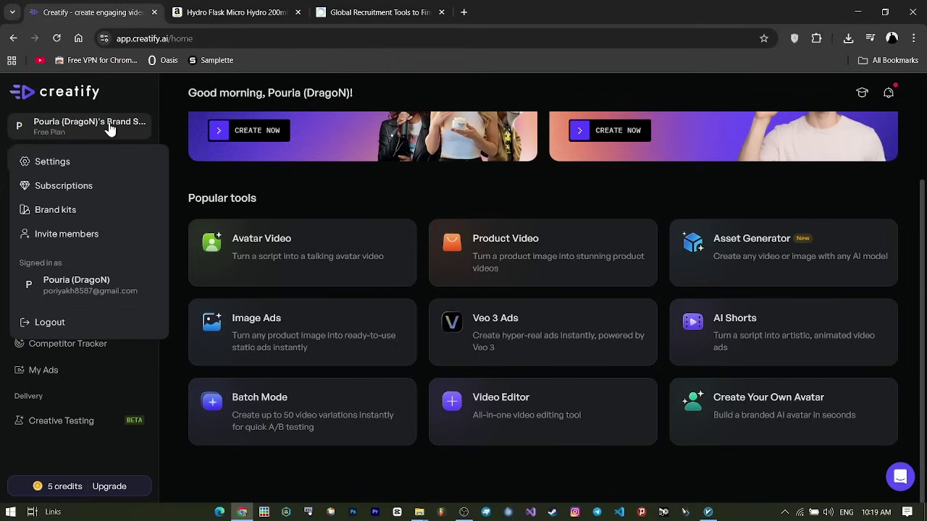
click(110, 127)
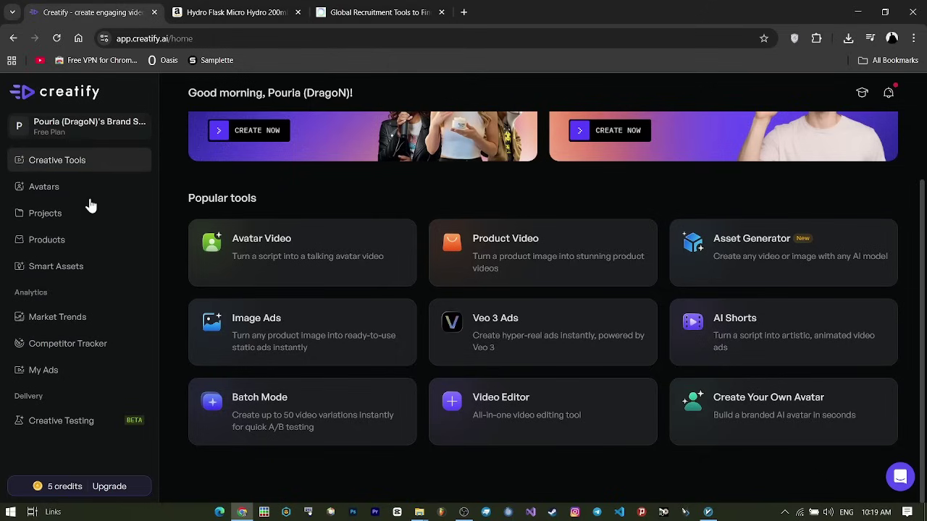
click(73, 128)
click(73, 128)
Step: Close the Learning Center tab, leaving the Creative Tools home page
scroll(869, 289, up, 2)
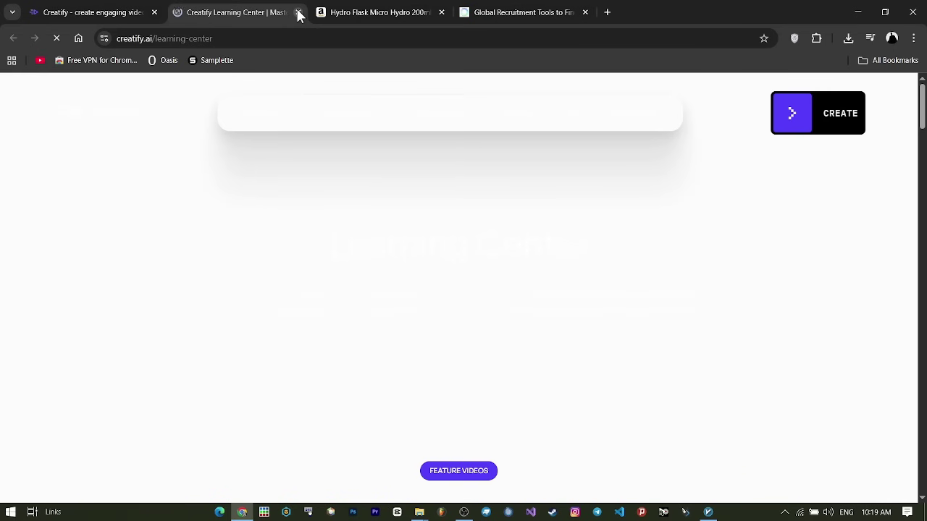
click(298, 12)
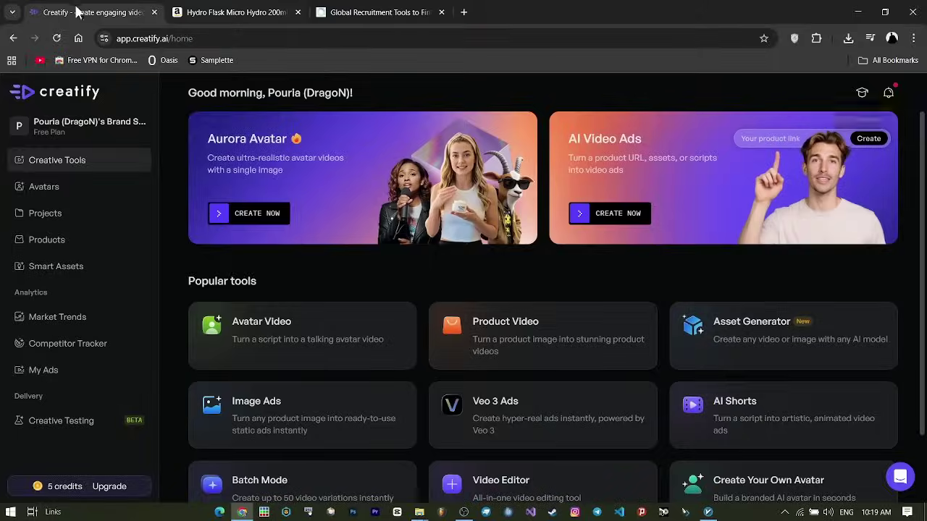
scroll(461, 336, down, 1)
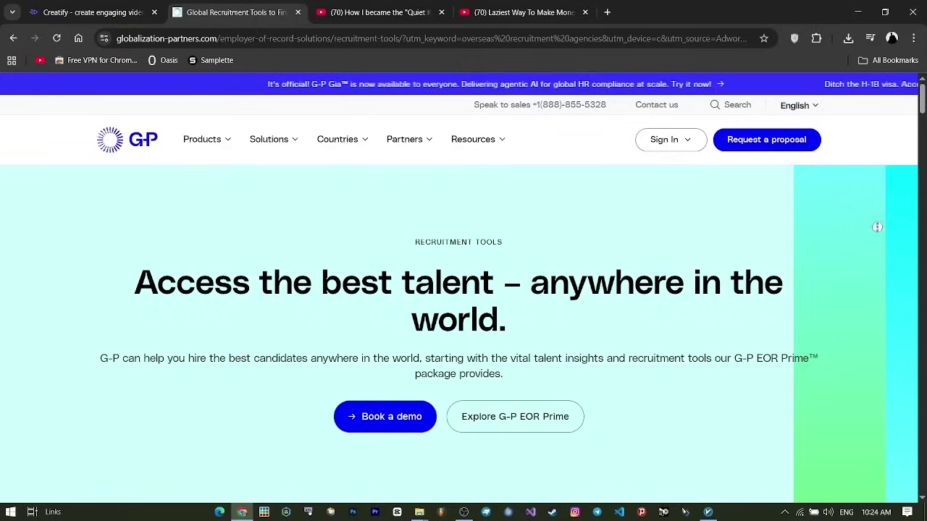
scroll(877, 227, down, 2)
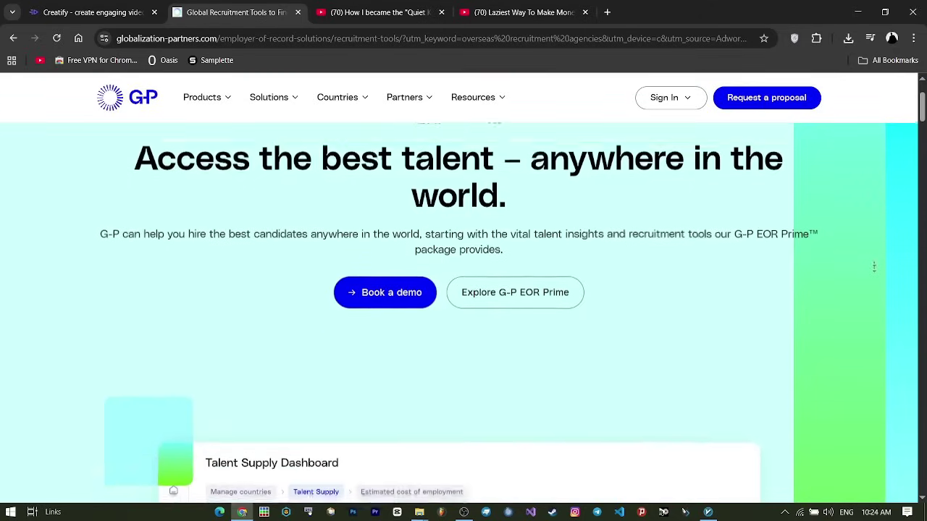
scroll(874, 268, down, 1)
scroll(874, 267, down, 1)
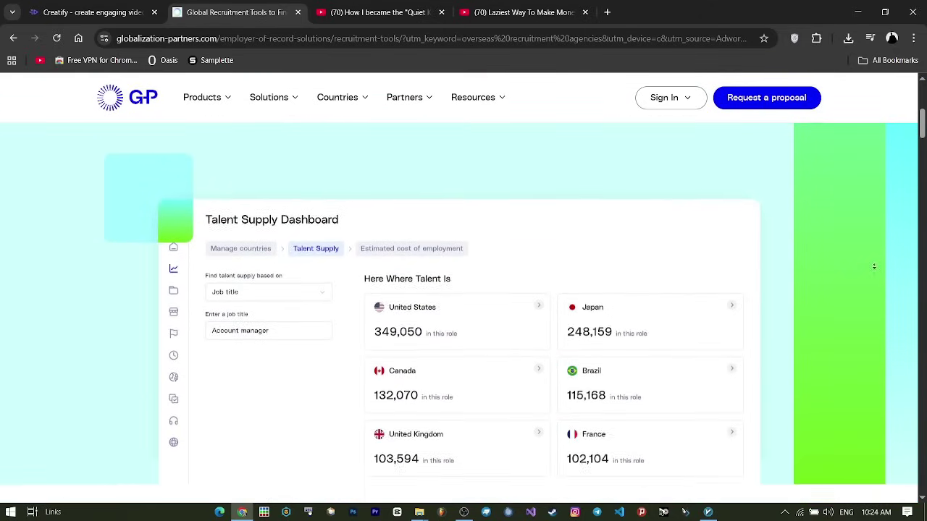
scroll(874, 265, down, 1)
scroll(874, 263, down, 1)
scroll(873, 263, down, 1)
scroll(874, 264, down, 1)
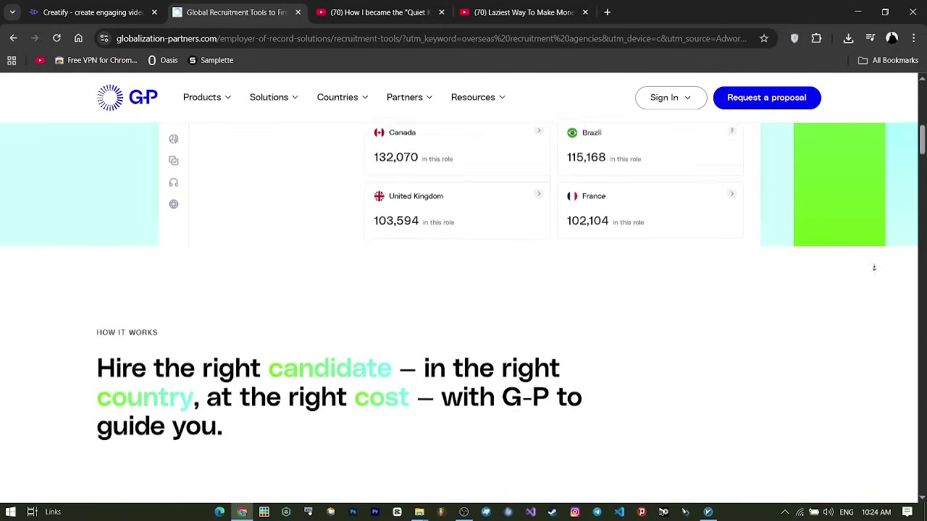
scroll(874, 266, down, 1)
scroll(874, 267, down, 1)
scroll(874, 267, down, 1)
scroll(874, 267, down, 1)
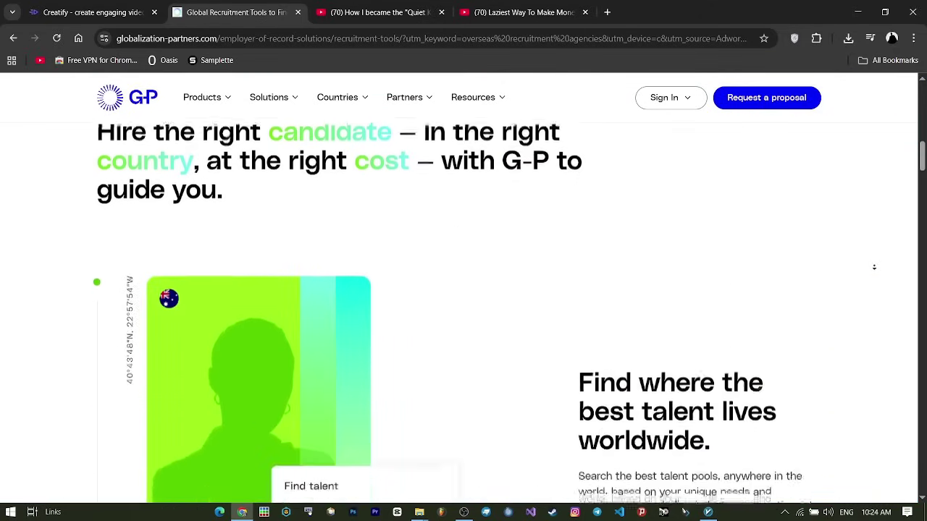
scroll(875, 268, down, 1)
scroll(874, 268, down, 1)
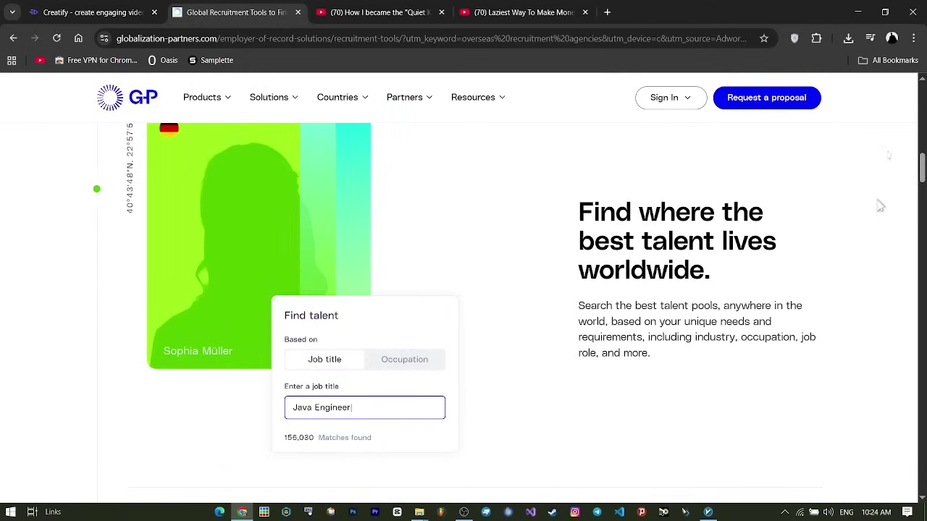
scroll(804, 213, up, 4)
scroll(797, 225, up, 5)
scroll(791, 226, up, 1)
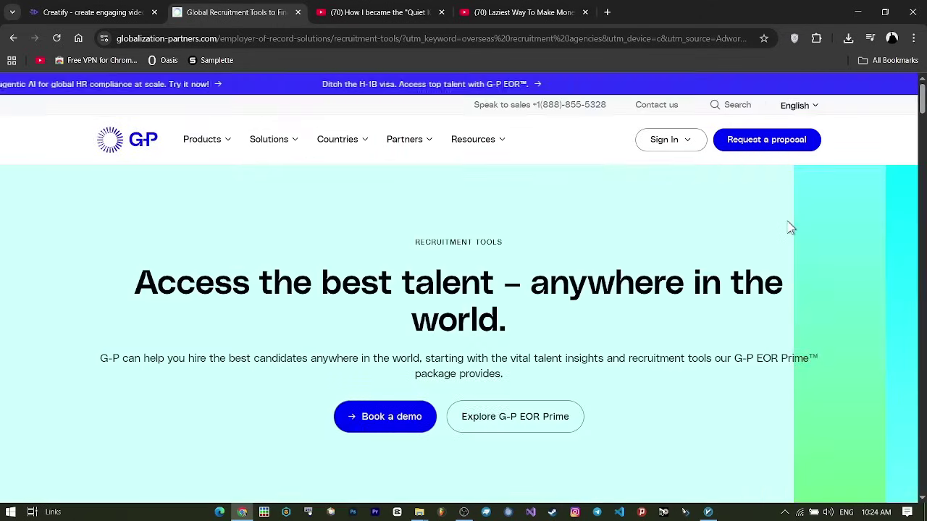
scroll(731, 231, down, 2)
scroll(720, 230, down, 1)
scroll(721, 230, down, 1)
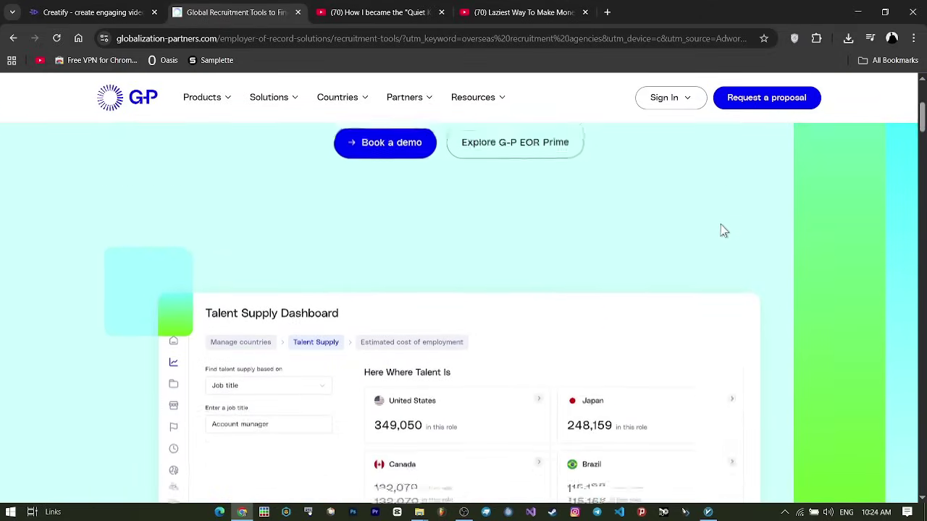
scroll(722, 230, down, 2)
scroll(722, 231, down, 1)
scroll(722, 229, down, 2)
scroll(722, 230, down, 3)
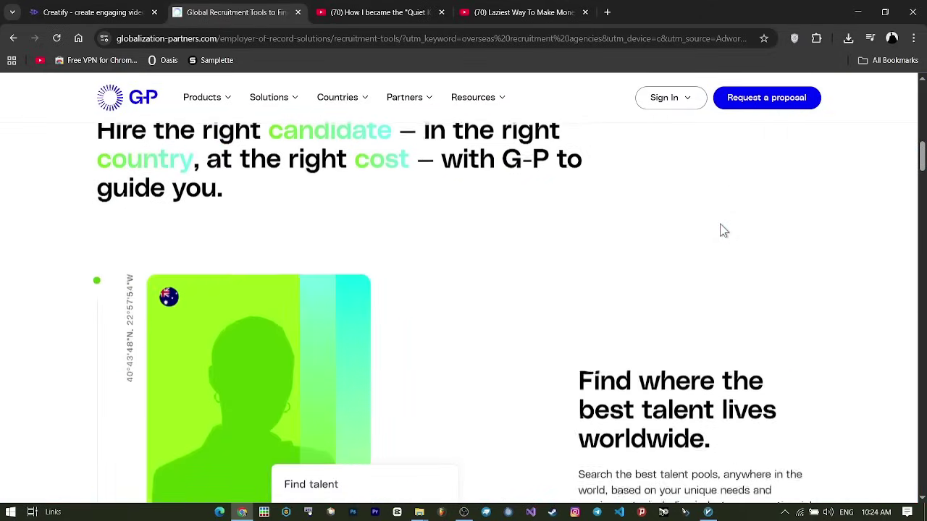
scroll(724, 258, down, 1)
scroll(722, 239, down, 3)
scroll(720, 225, down, 3)
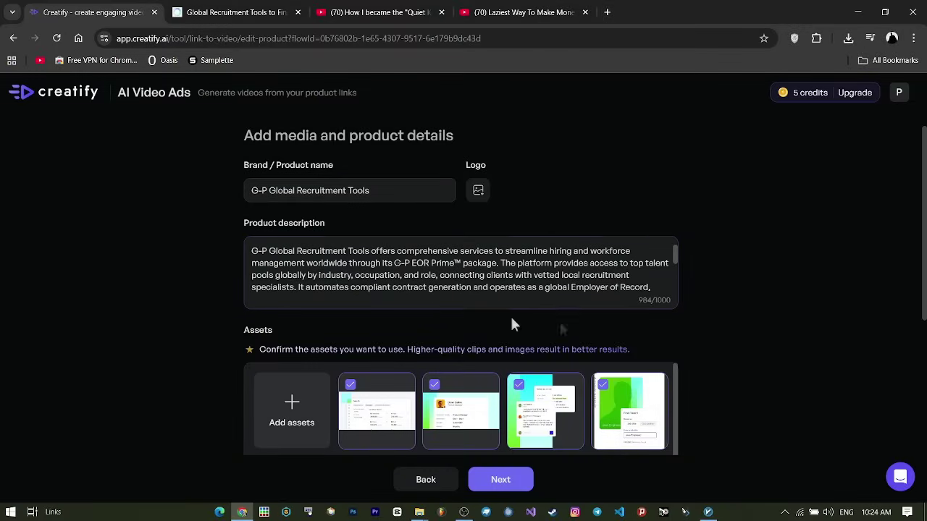
Step: Scroll through the G-P Global Recruitment Tools asset grid and back to the top
scroll(689, 332, down, 3)
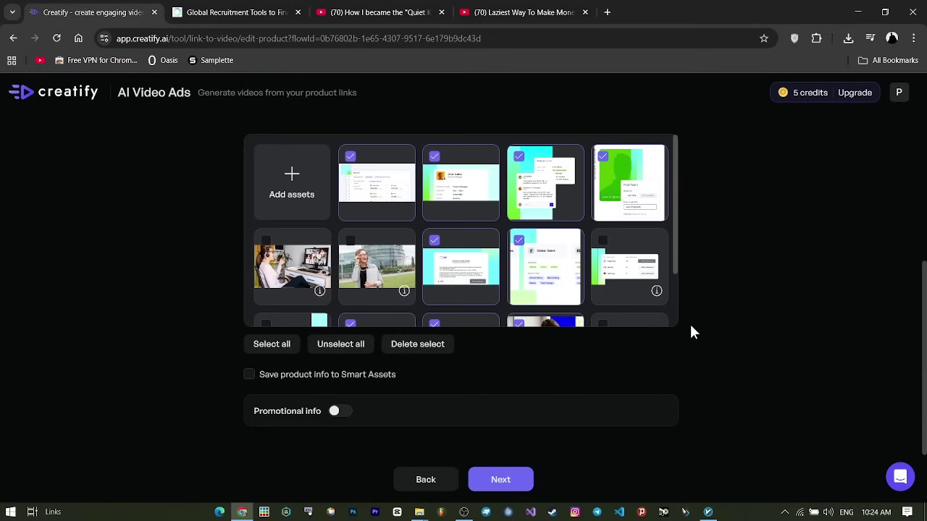
scroll(590, 301, down, 1)
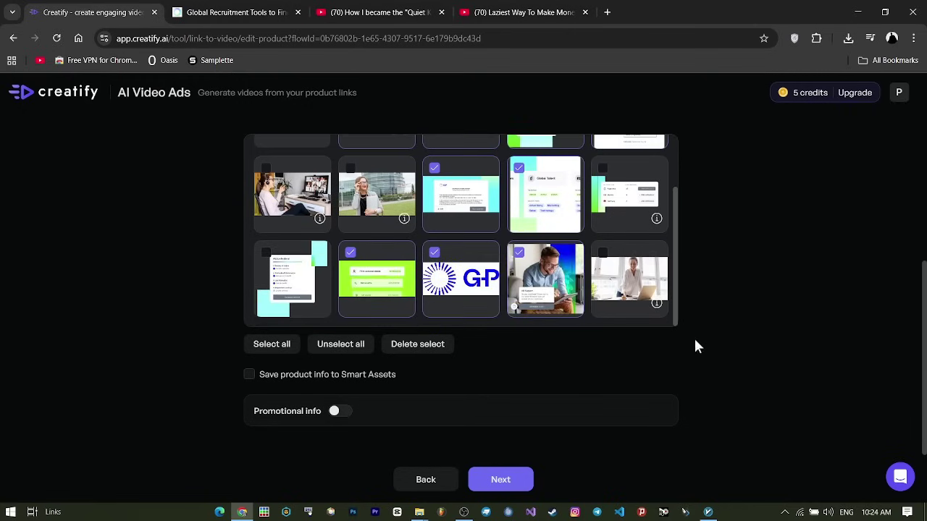
scroll(695, 342, up, 3)
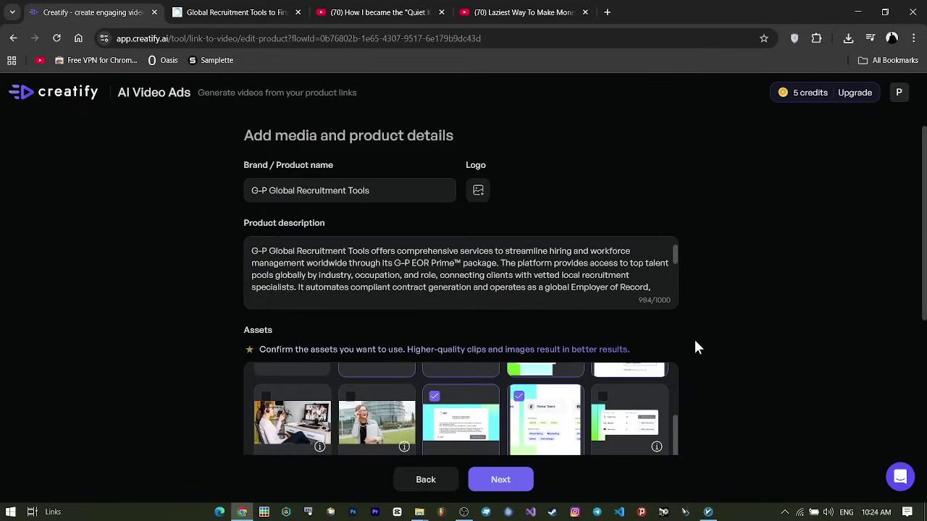